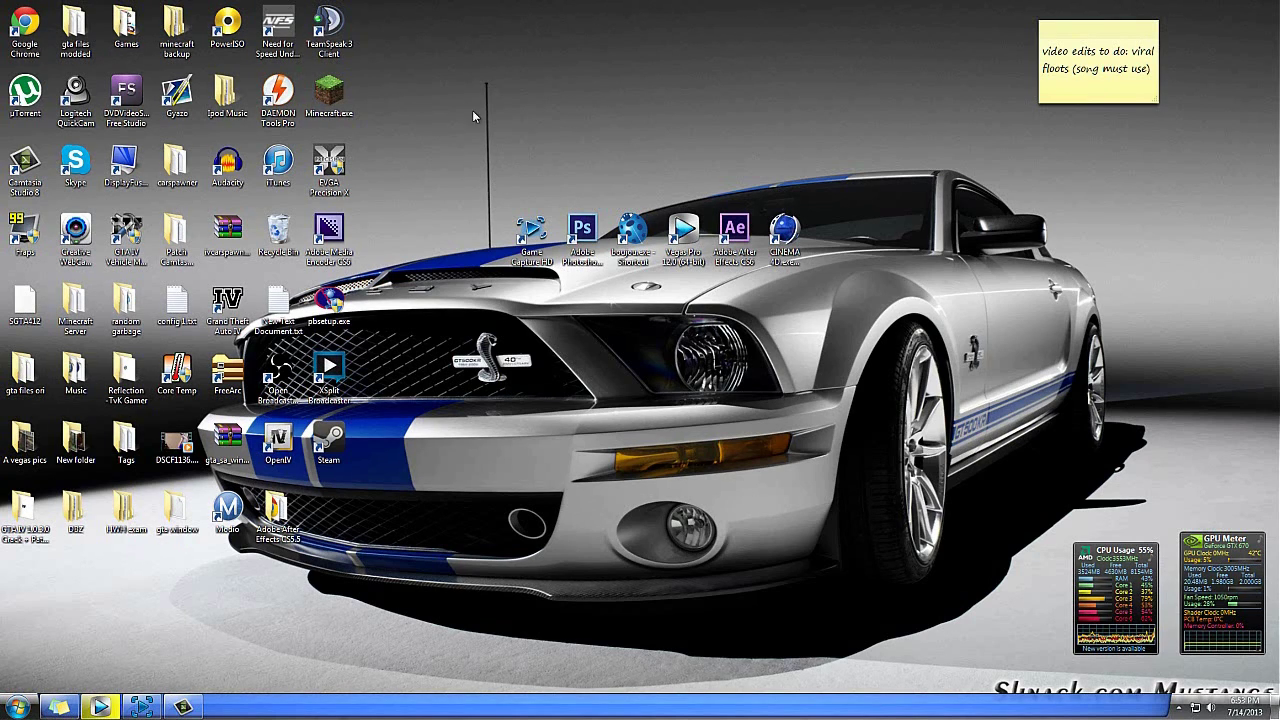
Bring the Elgato Game Capture HD window back into view with its 720p live desktop preview
left_click(182, 706)
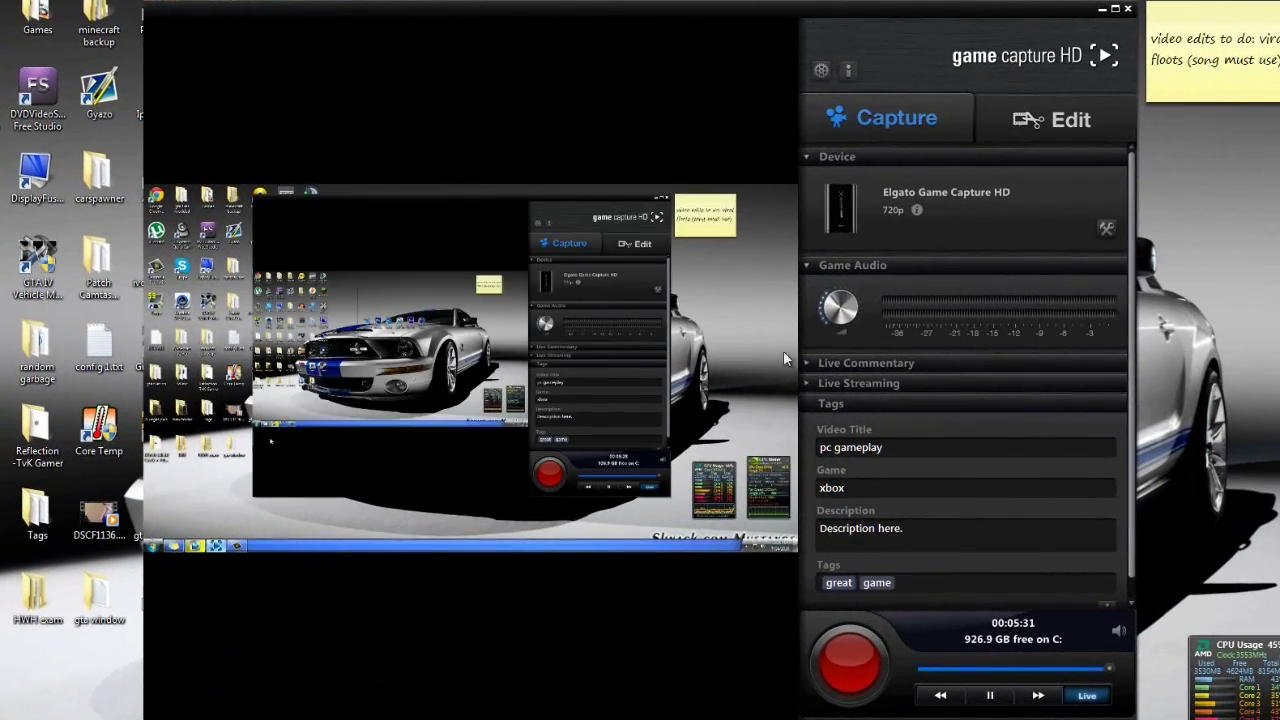
left_click(1102, 9)
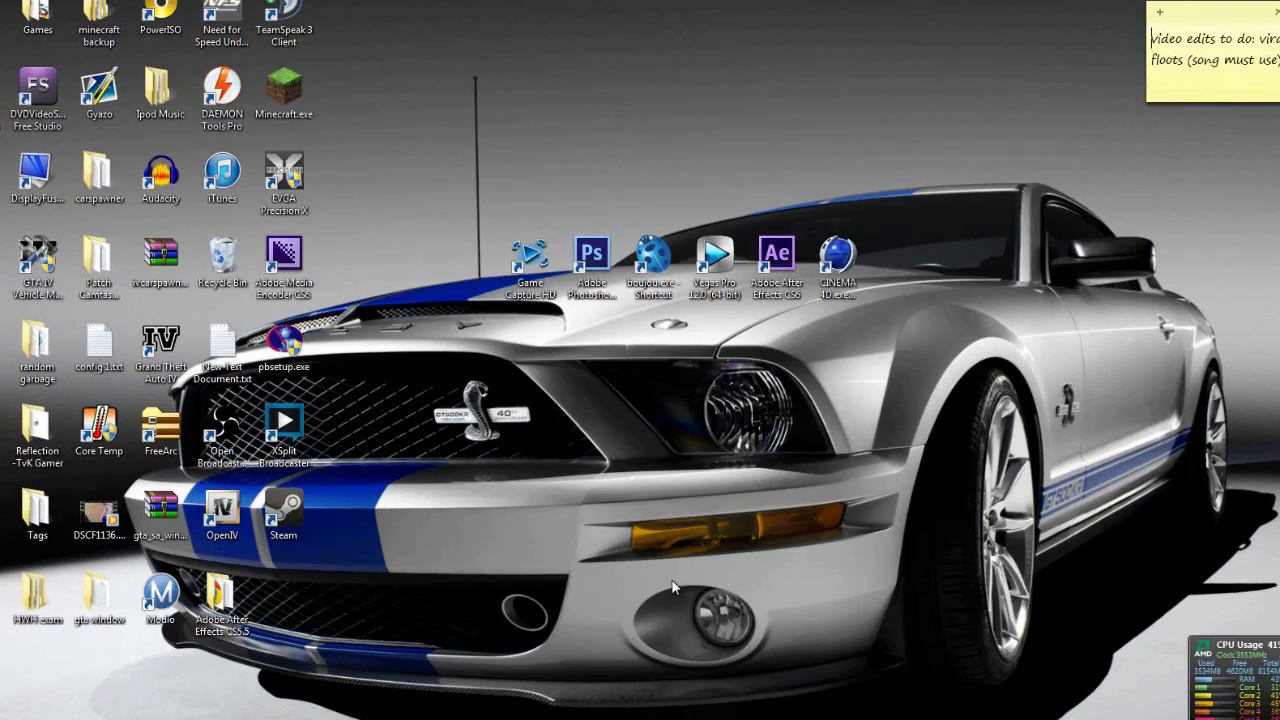
key("alt+Tab")
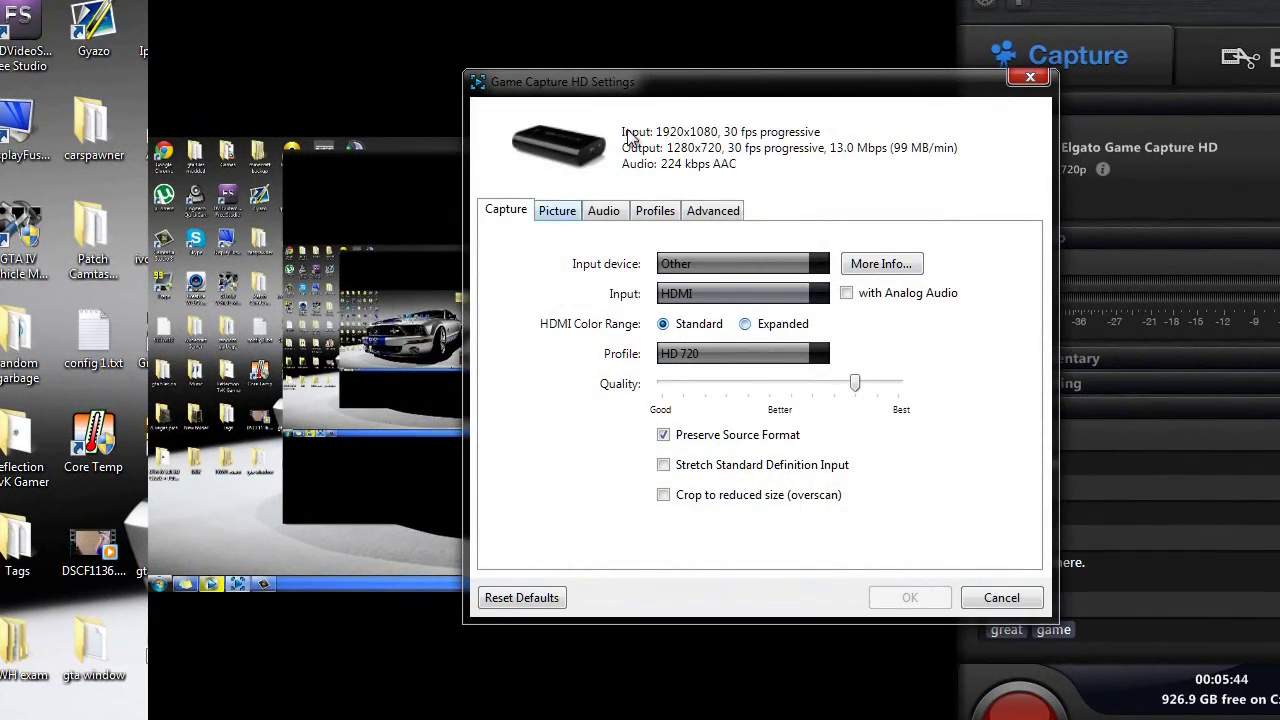
Keep Other as the input device, cancel the capture settings, and minimize Game Capture HD
left_click_drag(680, 94, 563, 95)
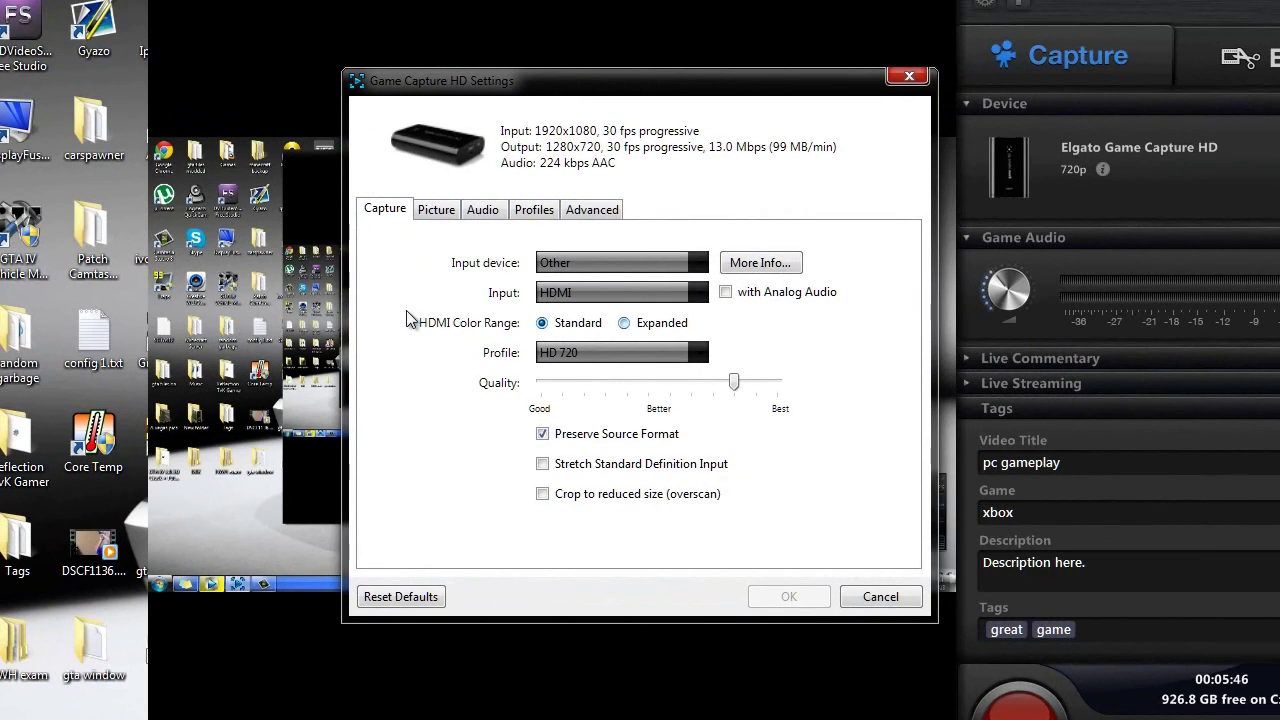
left_click(584, 264)
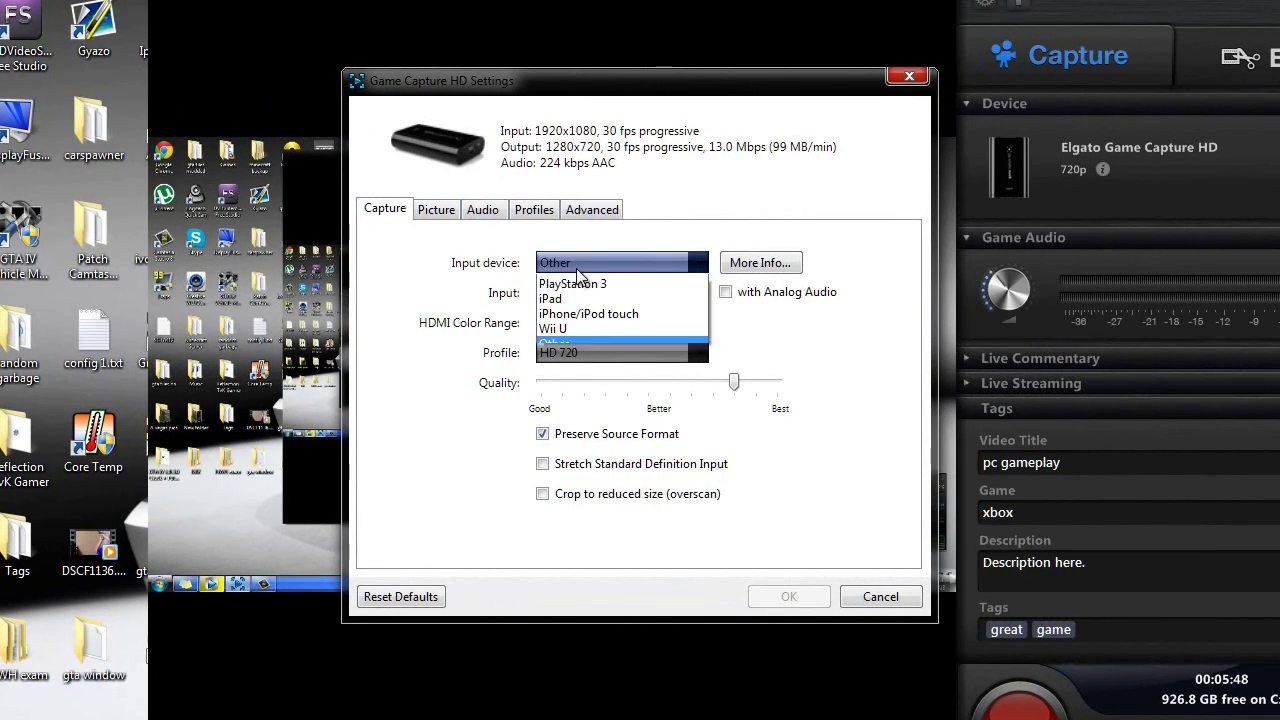
left_click(588, 360)
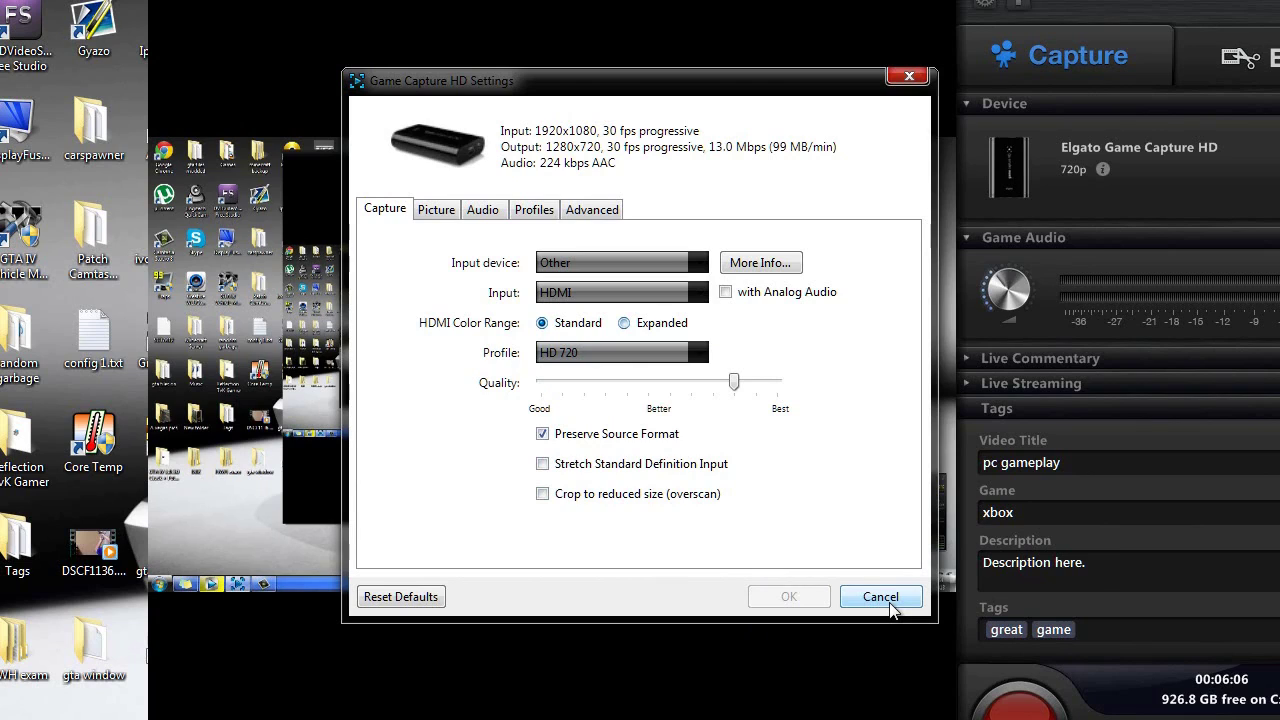
left_click(556, 268)
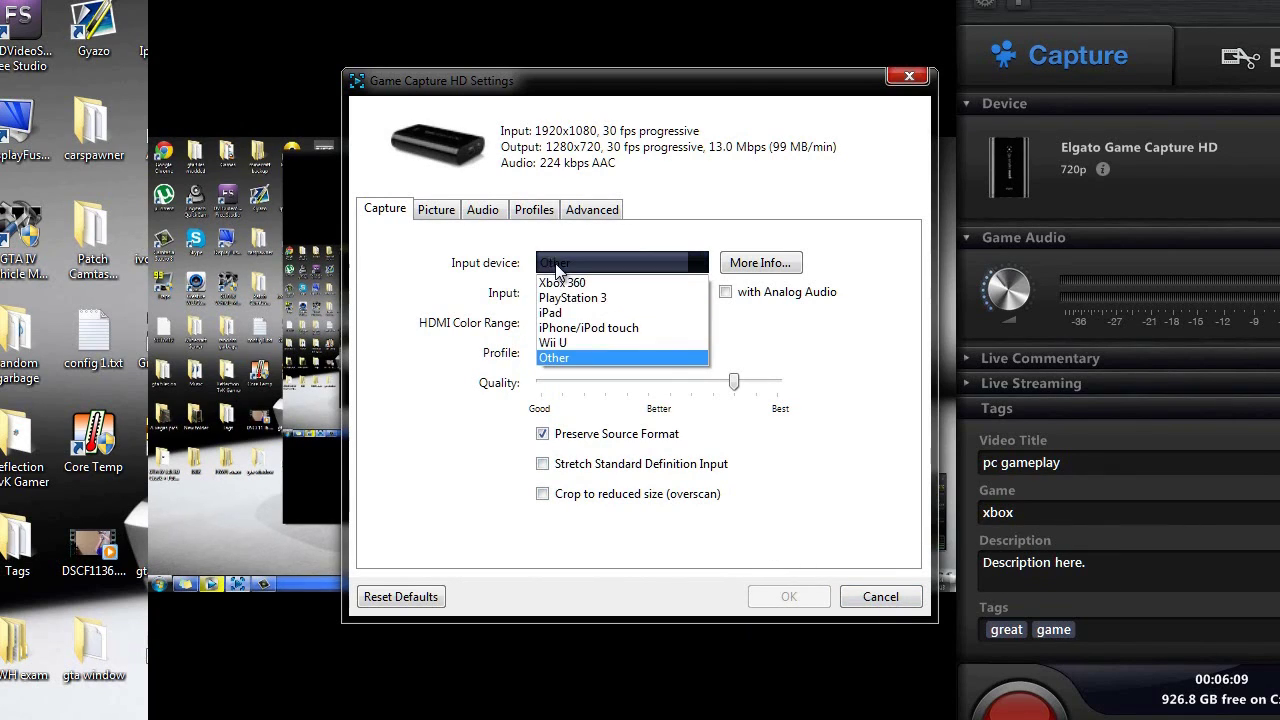
left_click(596, 368)
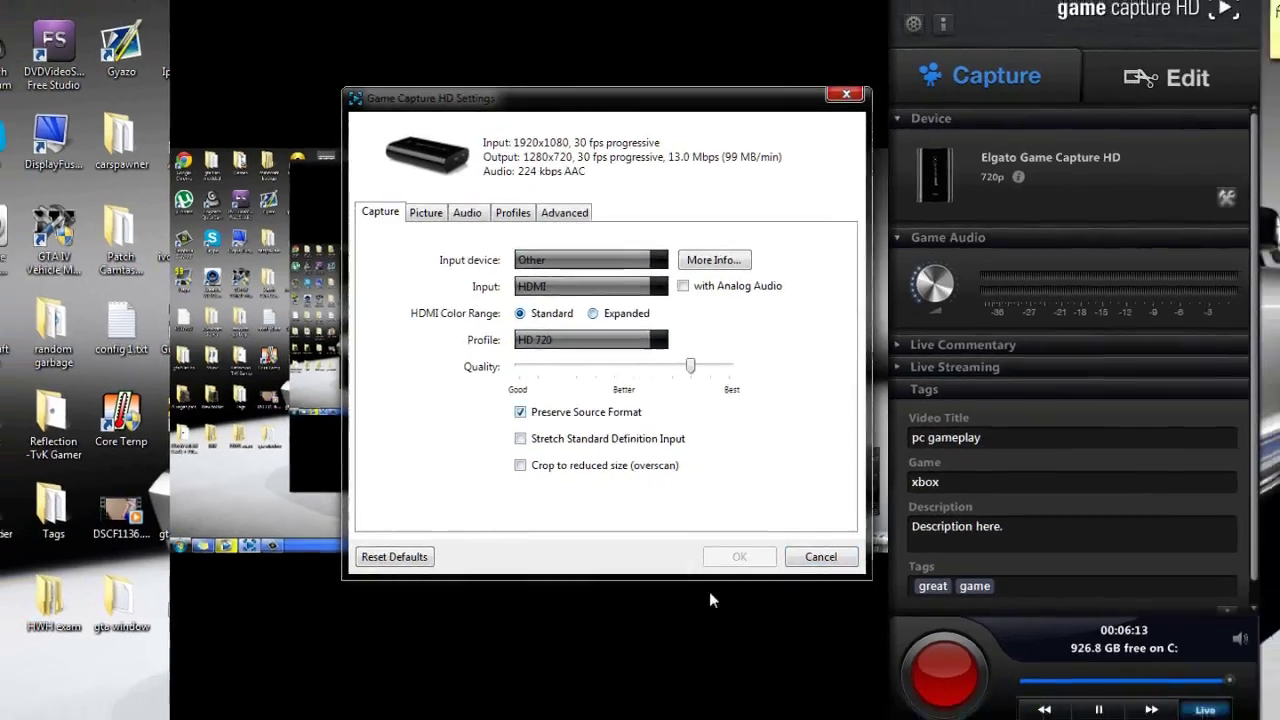
left_click(821, 556)
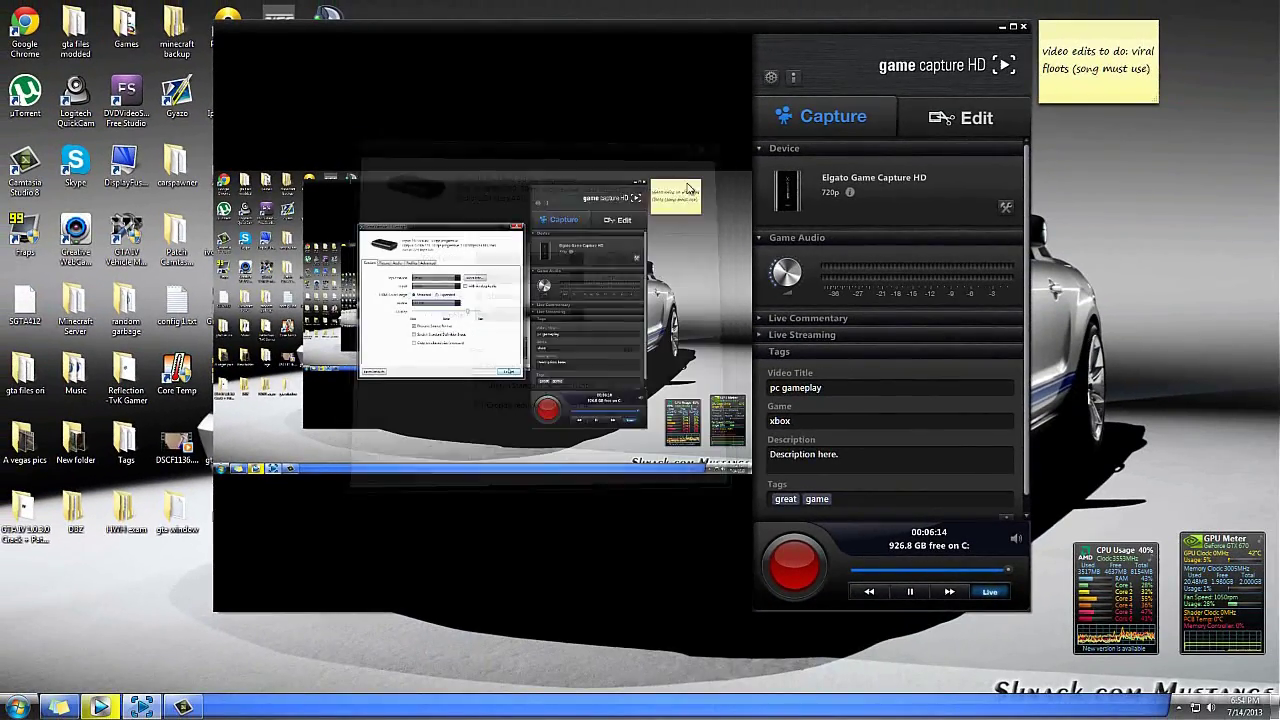
left_click(1003, 28)
Open Screen Resolution from the desktop menu and compare monitor 3 with monitors 1 and 2
right_click(585, 384)
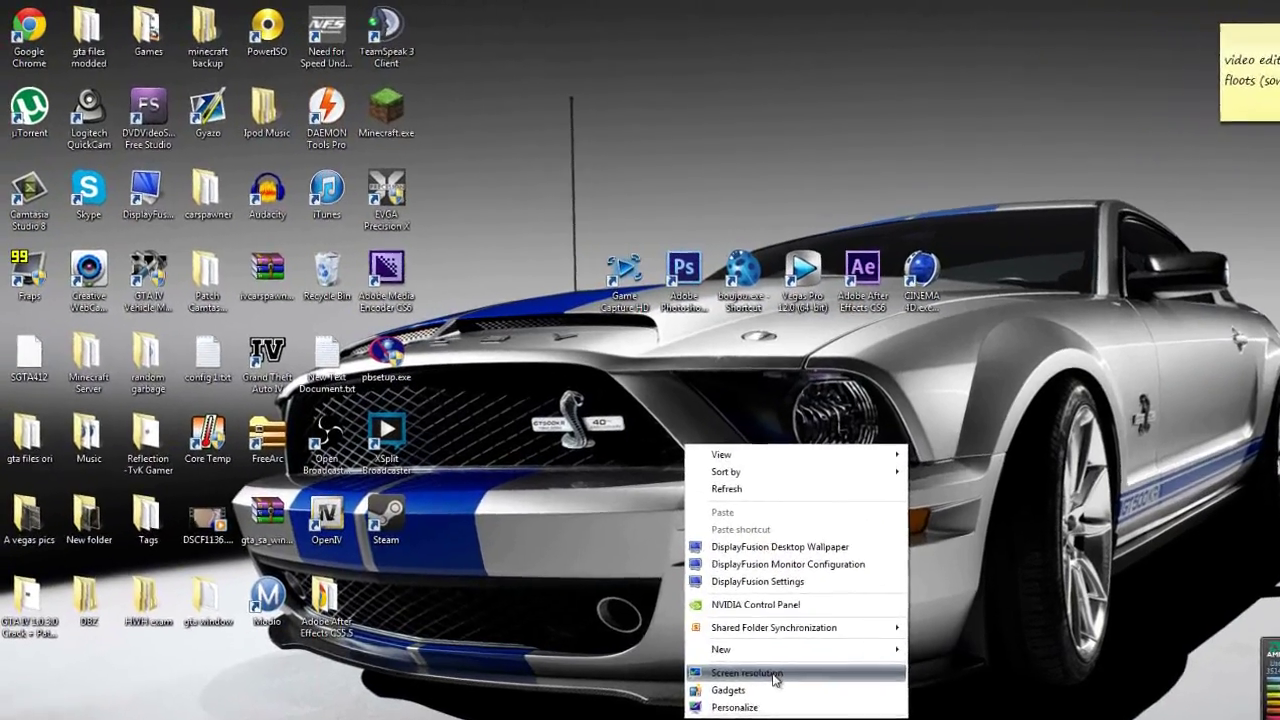
left_click(640, 573)
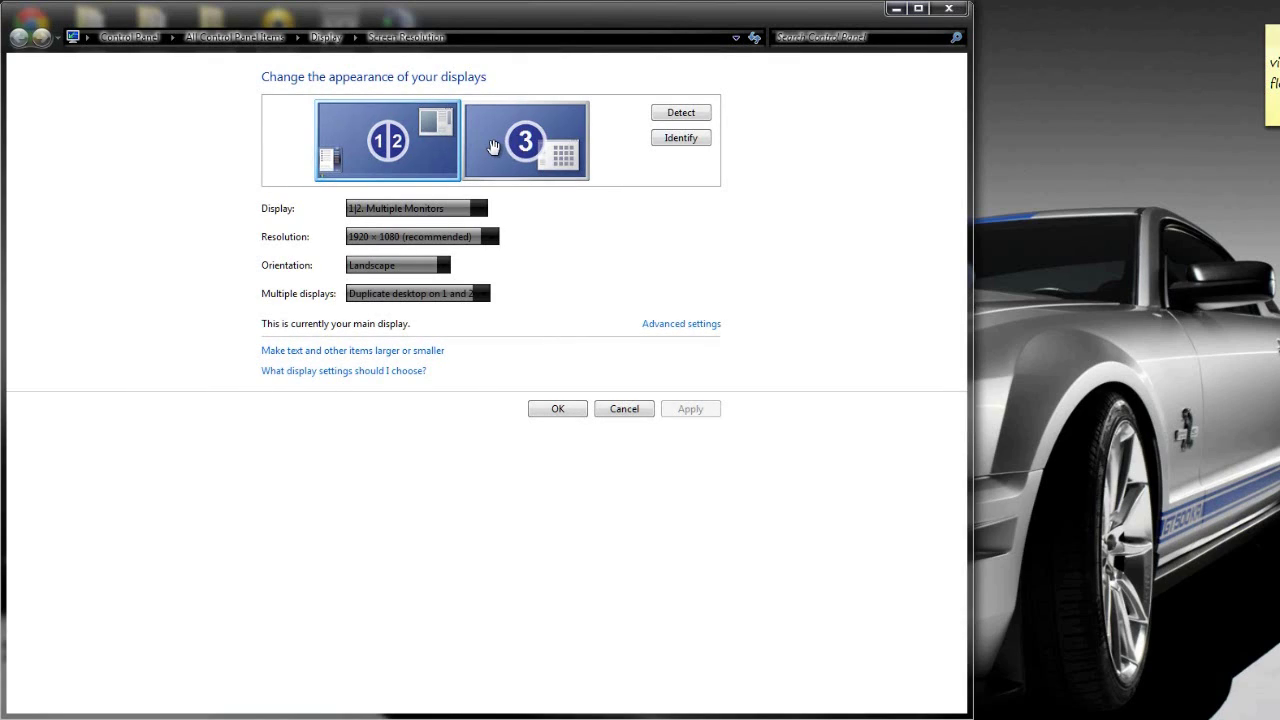
left_click(470, 293)
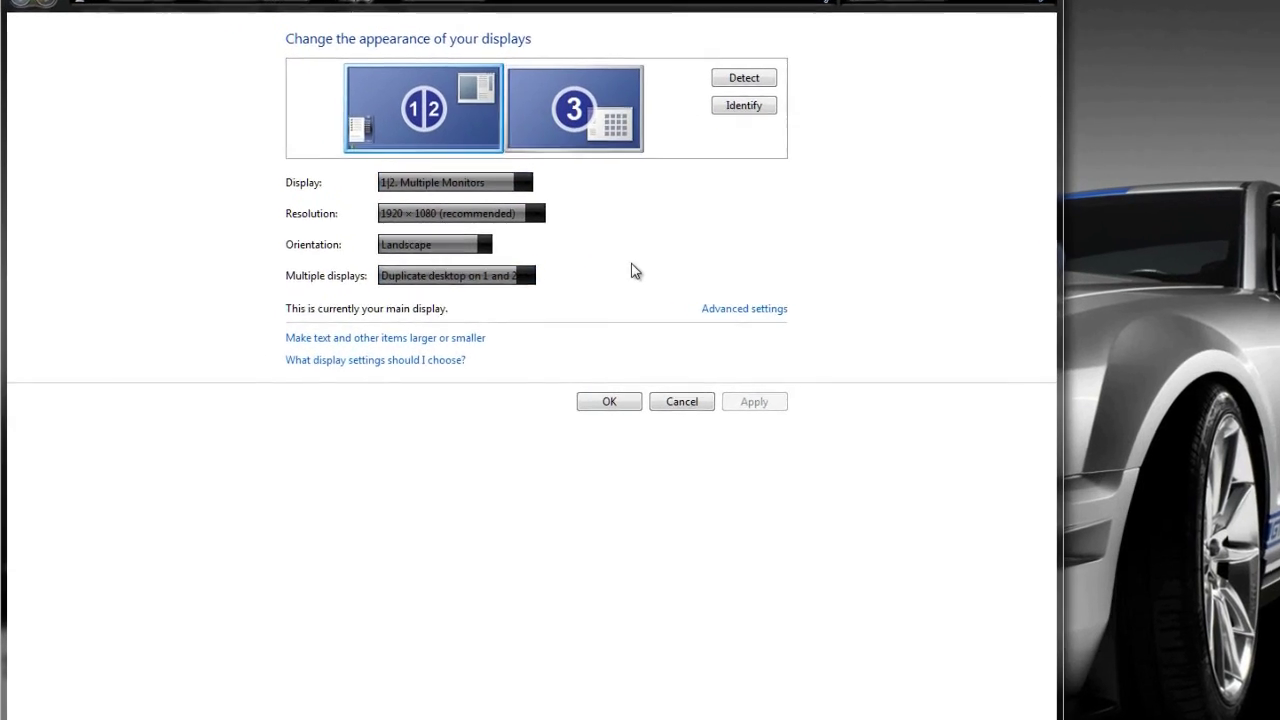
left_click(656, 110)
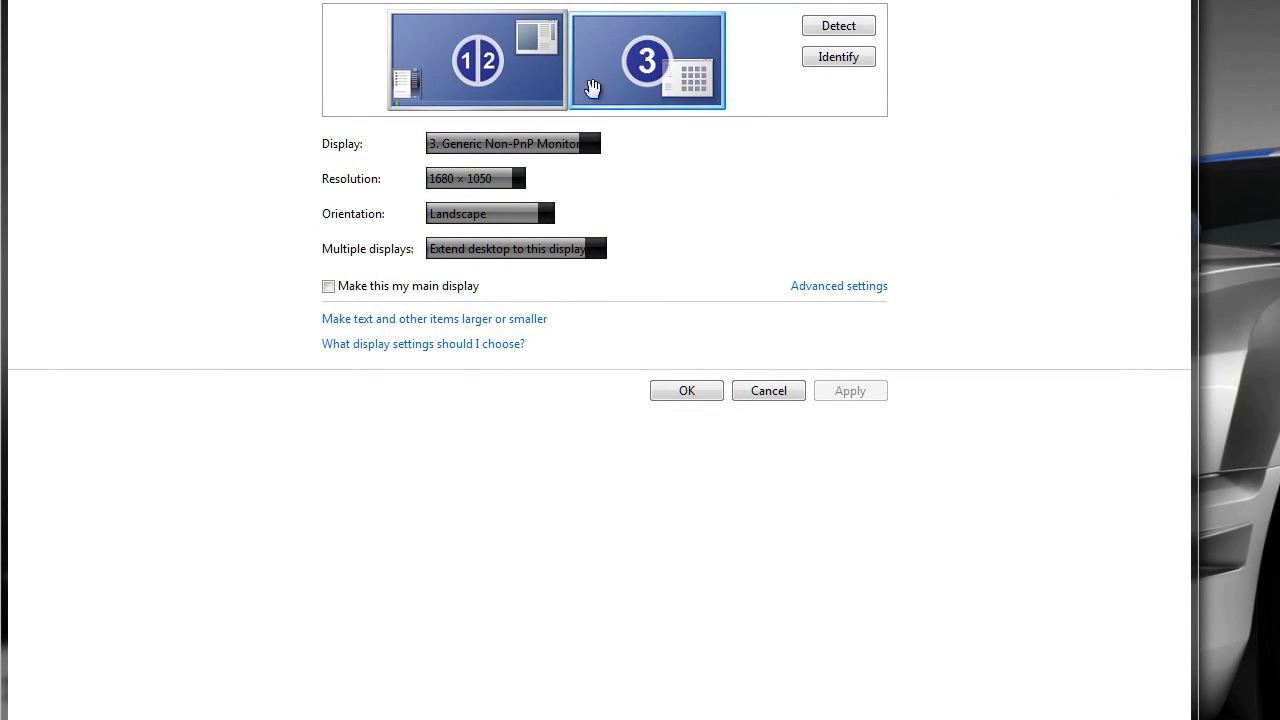
left_click(555, 90)
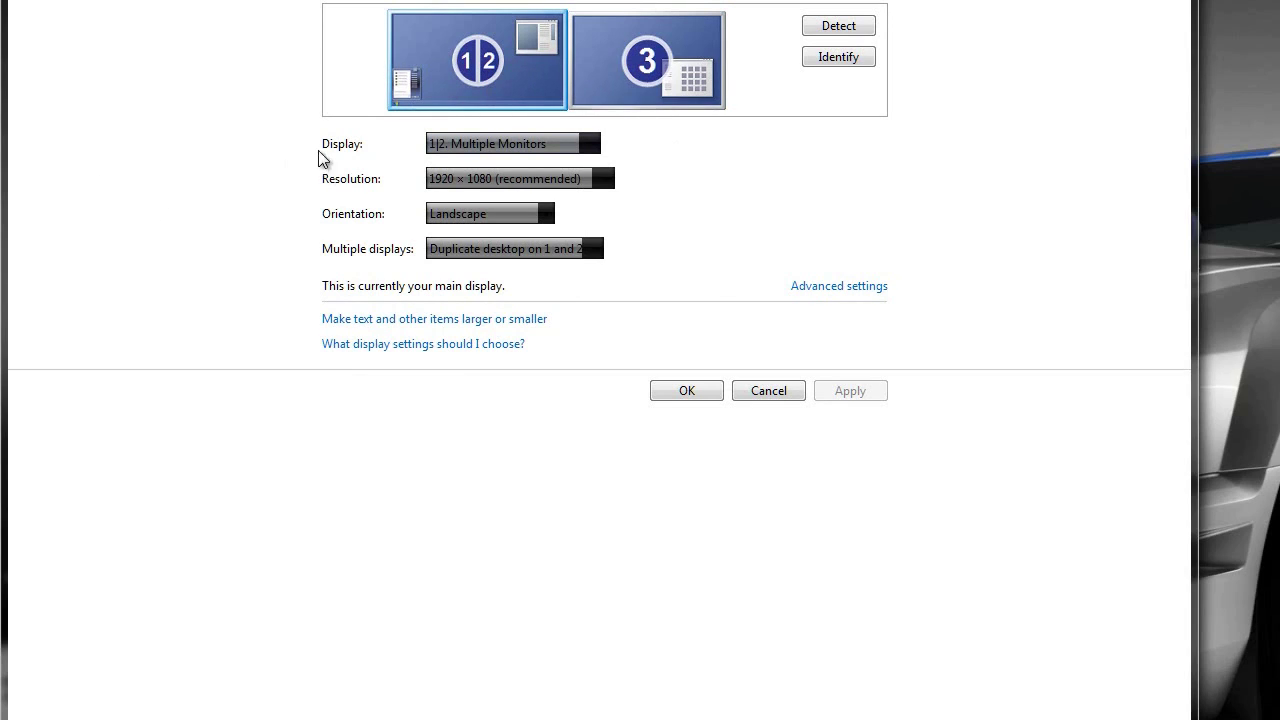
Keep monitors 1 and 2 duplicating the desktop at 1920 × 1080 and accept the settings
left_click(472, 150)
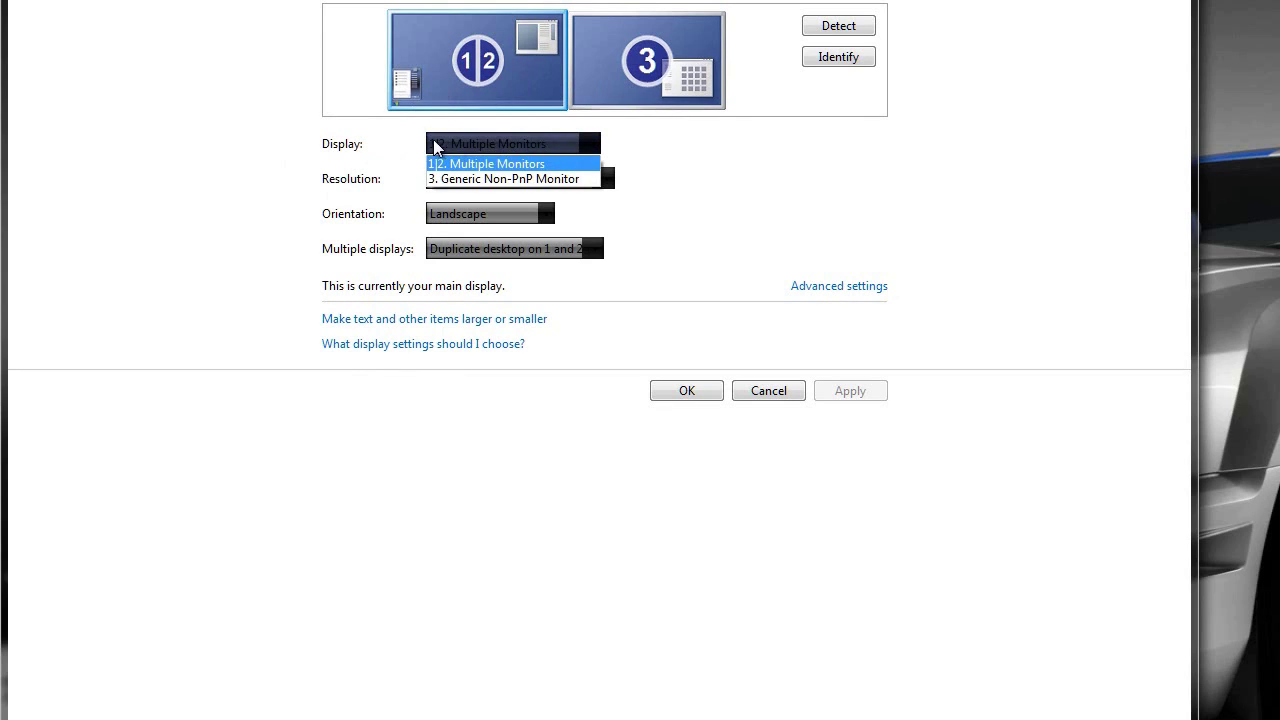
left_click(320, 162)
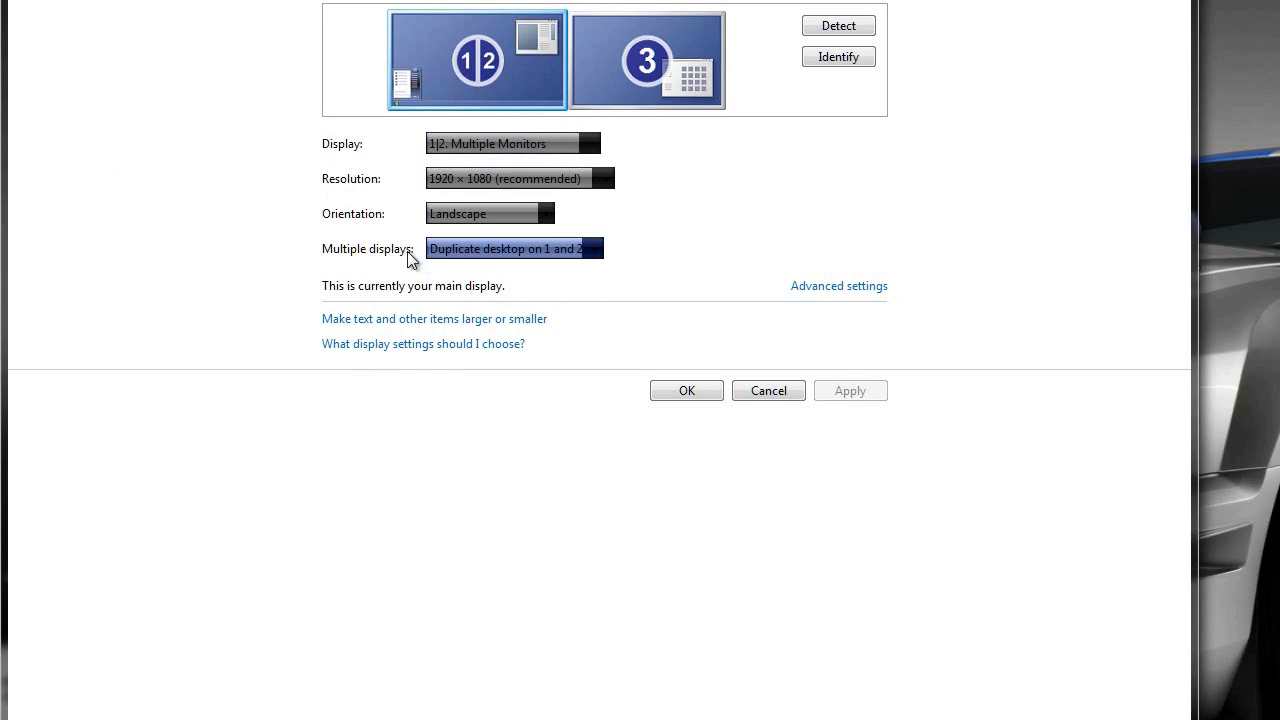
left_click(443, 257)
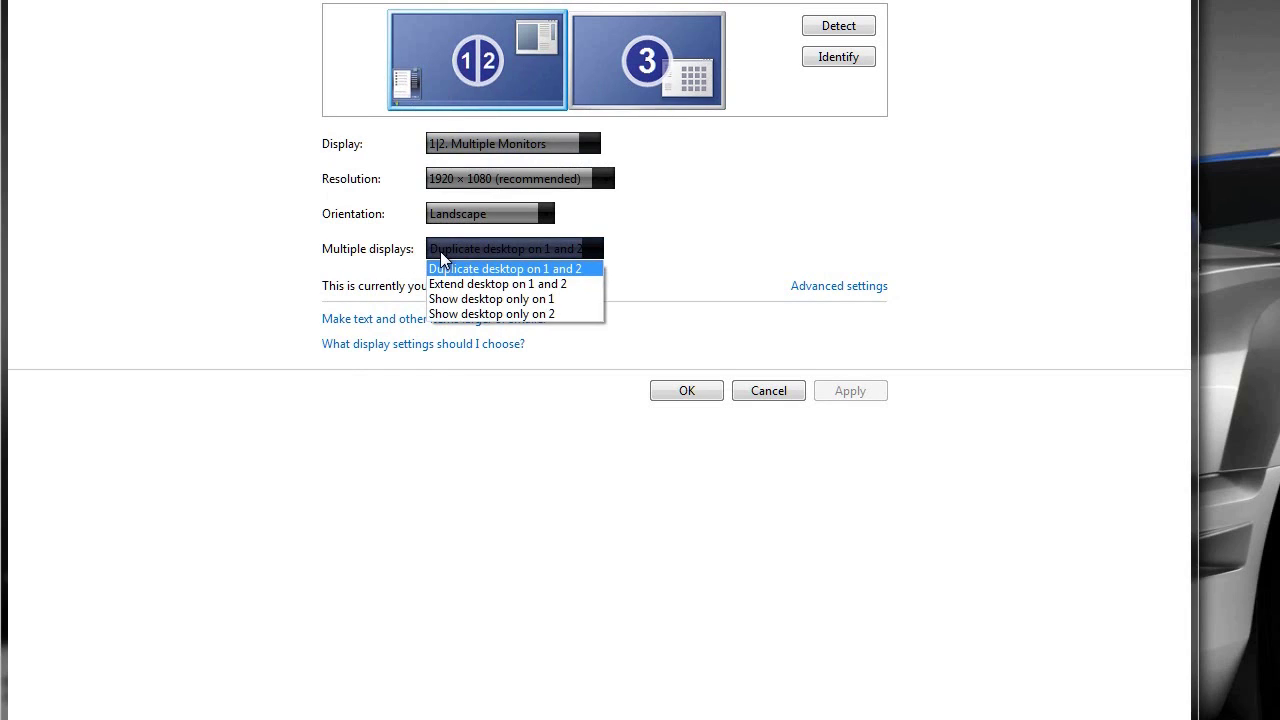
left_click(563, 271)
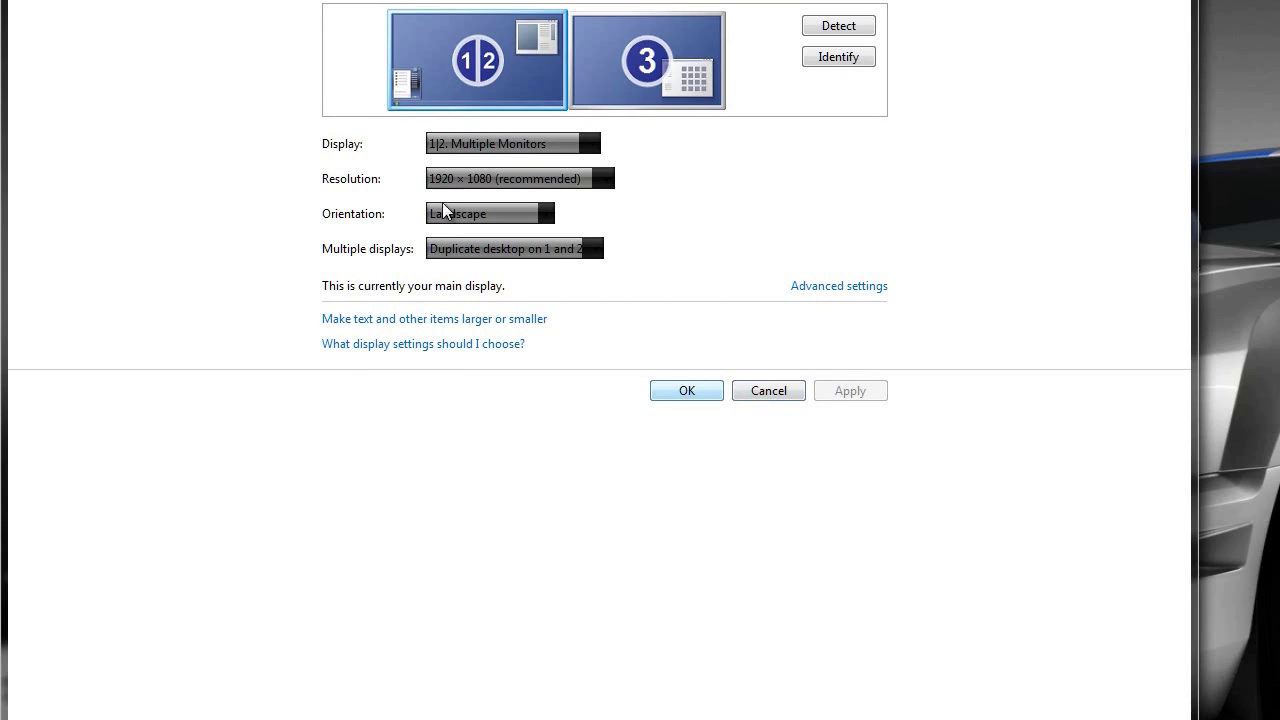
left_click(470, 98)
left_click(357, 88)
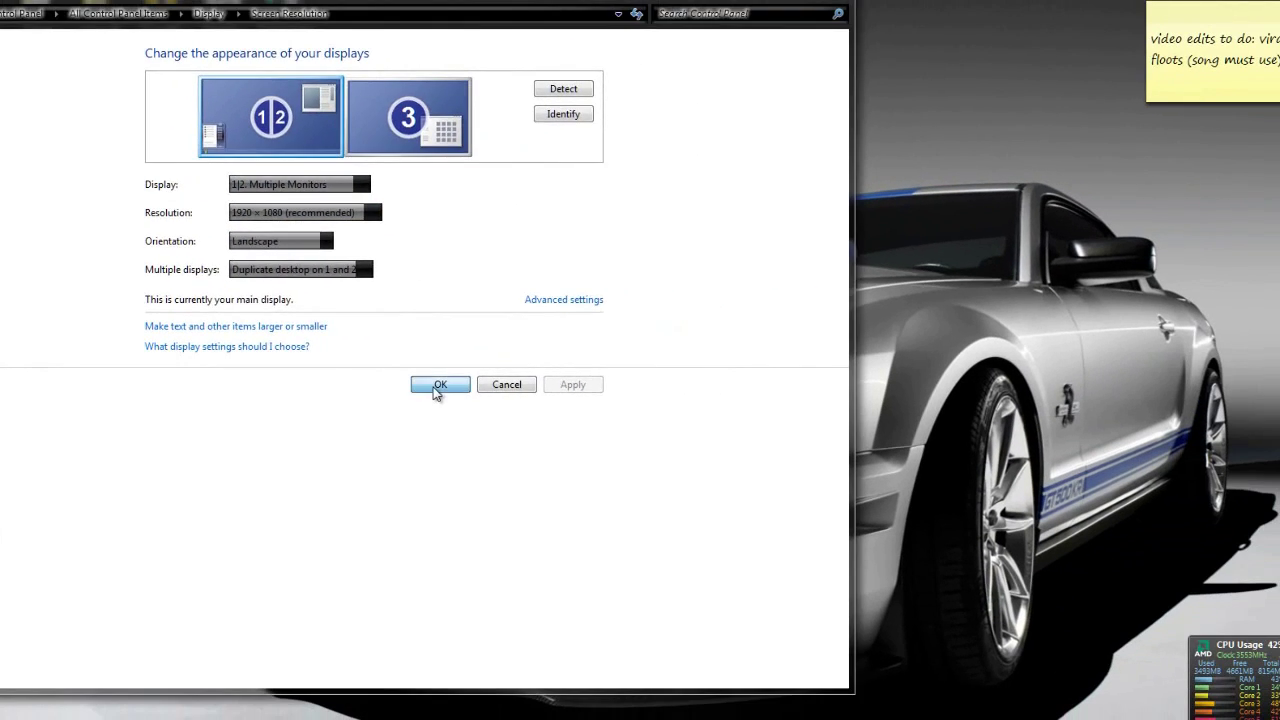
left_click(687, 390)
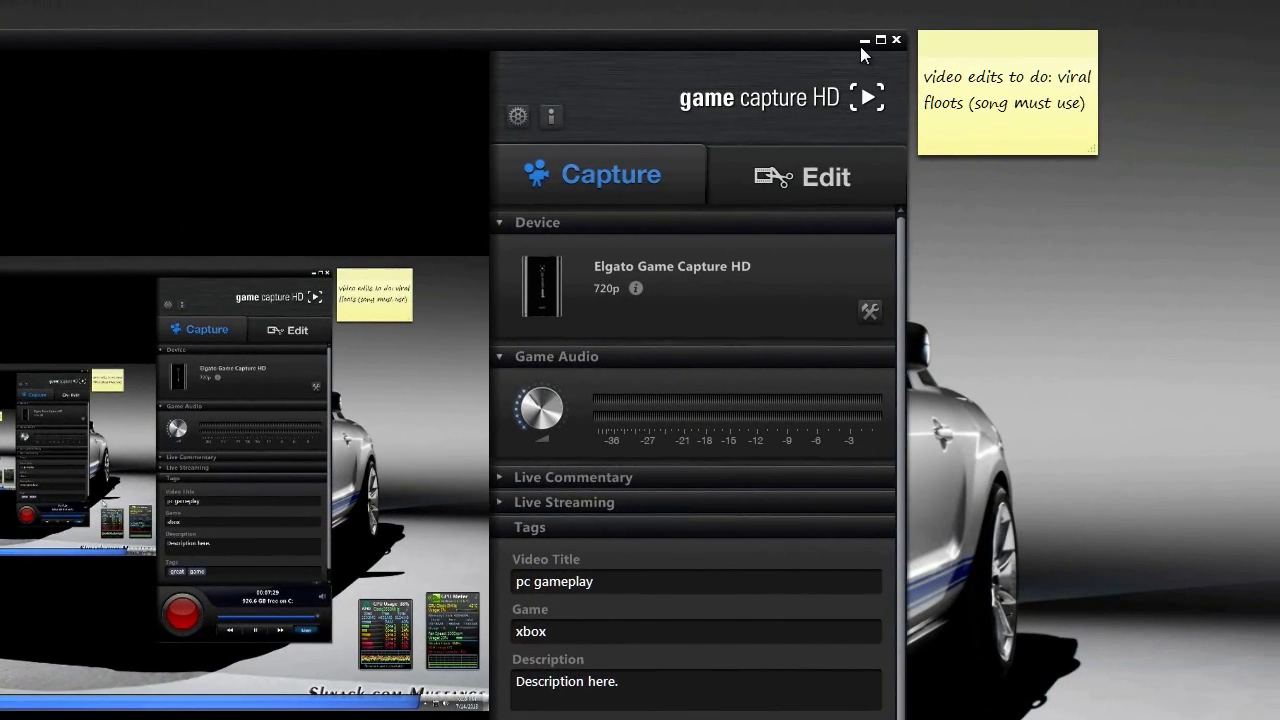
Minimize the Elgato Game Capture HD window
left_click(1101, 8)
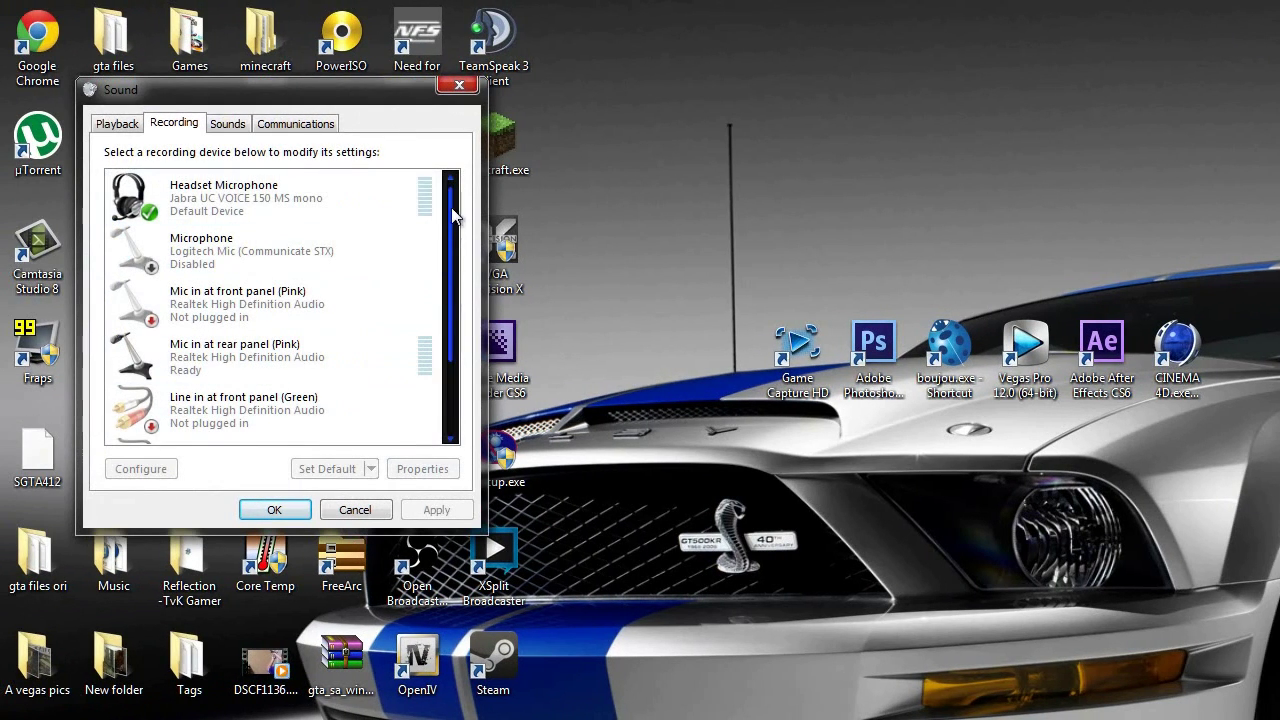
Enable 'Listen to this device' on Stereo Mix with Elgato-1 as the playback device, and confirm with OK
scroll(453, 287, "down", 2)
left_click(258, 422)
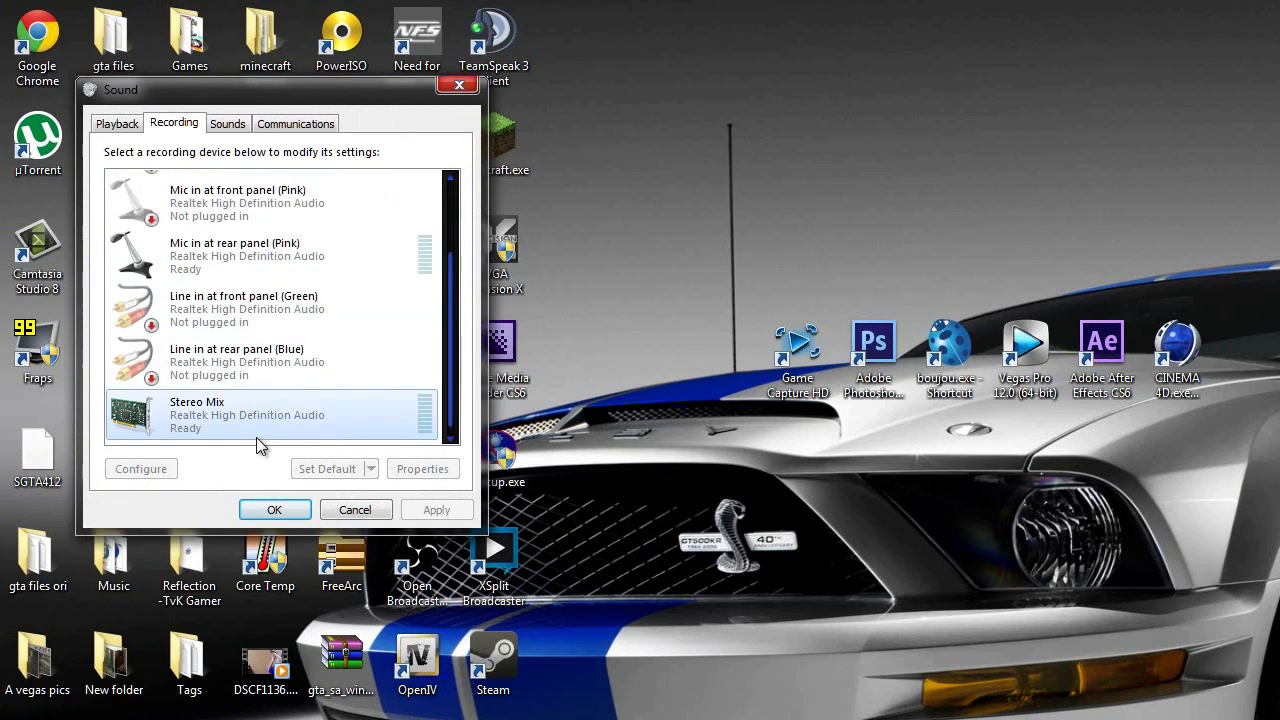
right_click(220, 420)
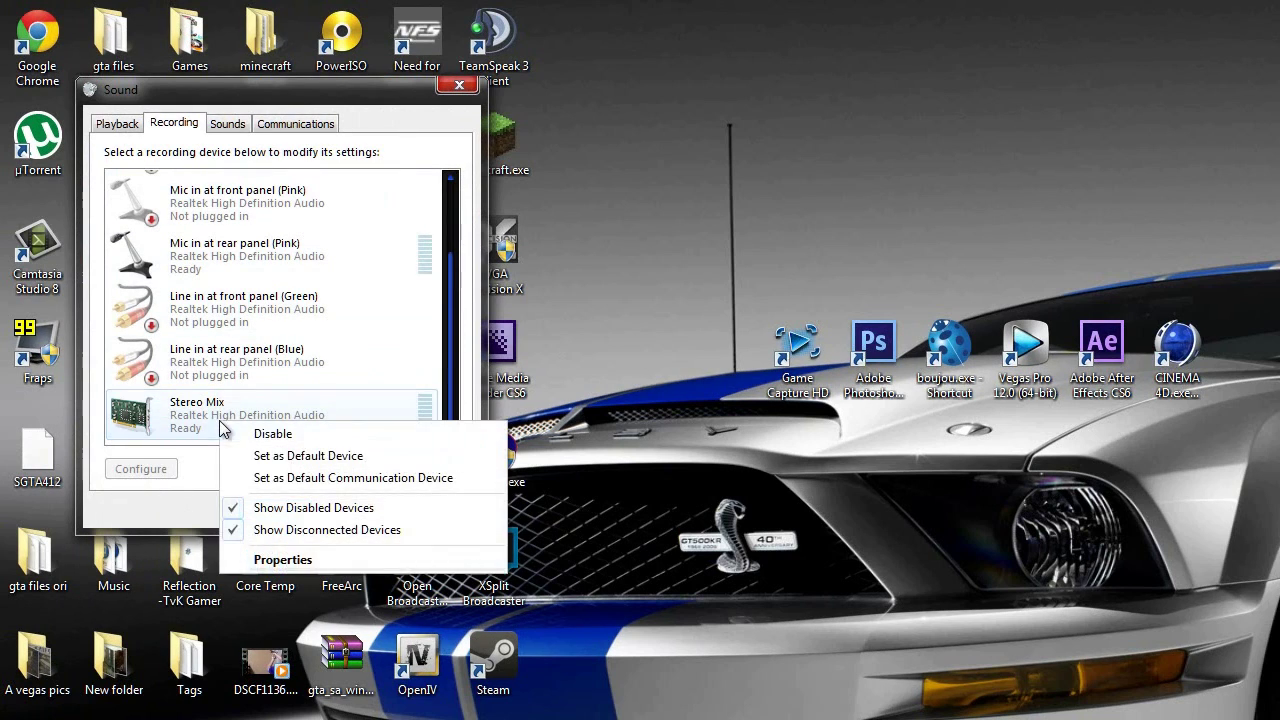
left_click(318, 570)
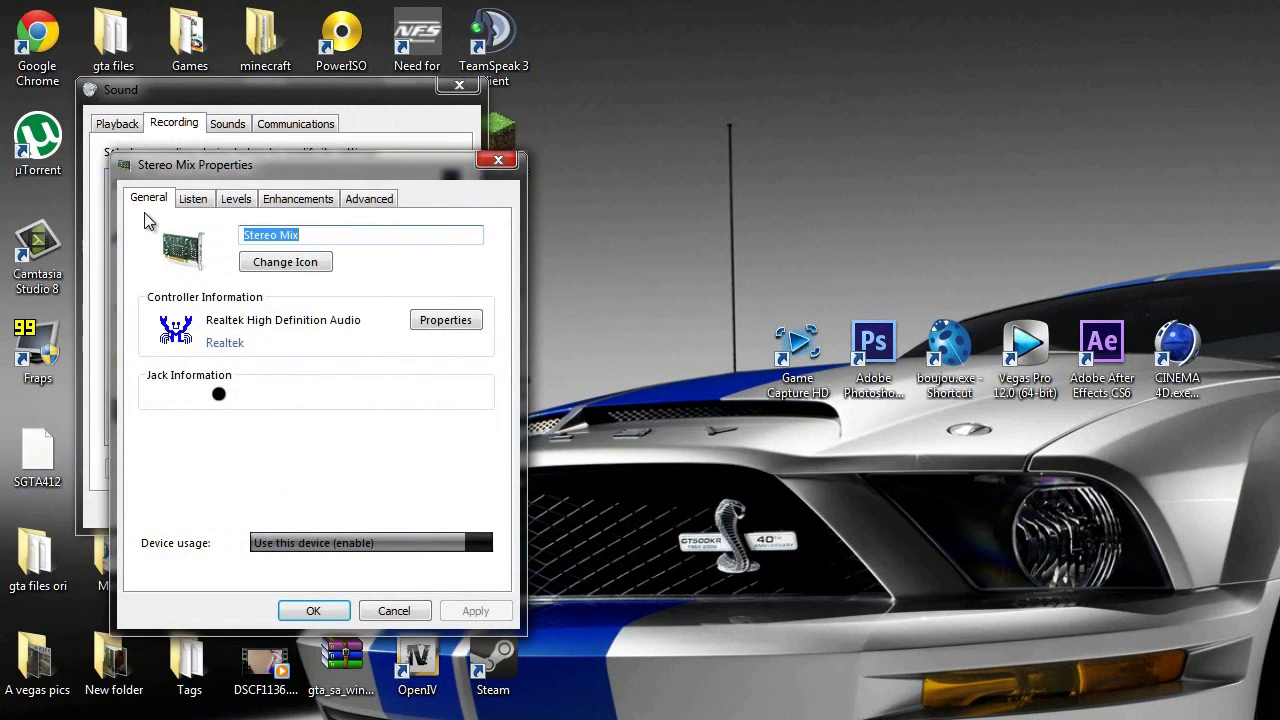
left_click(200, 202)
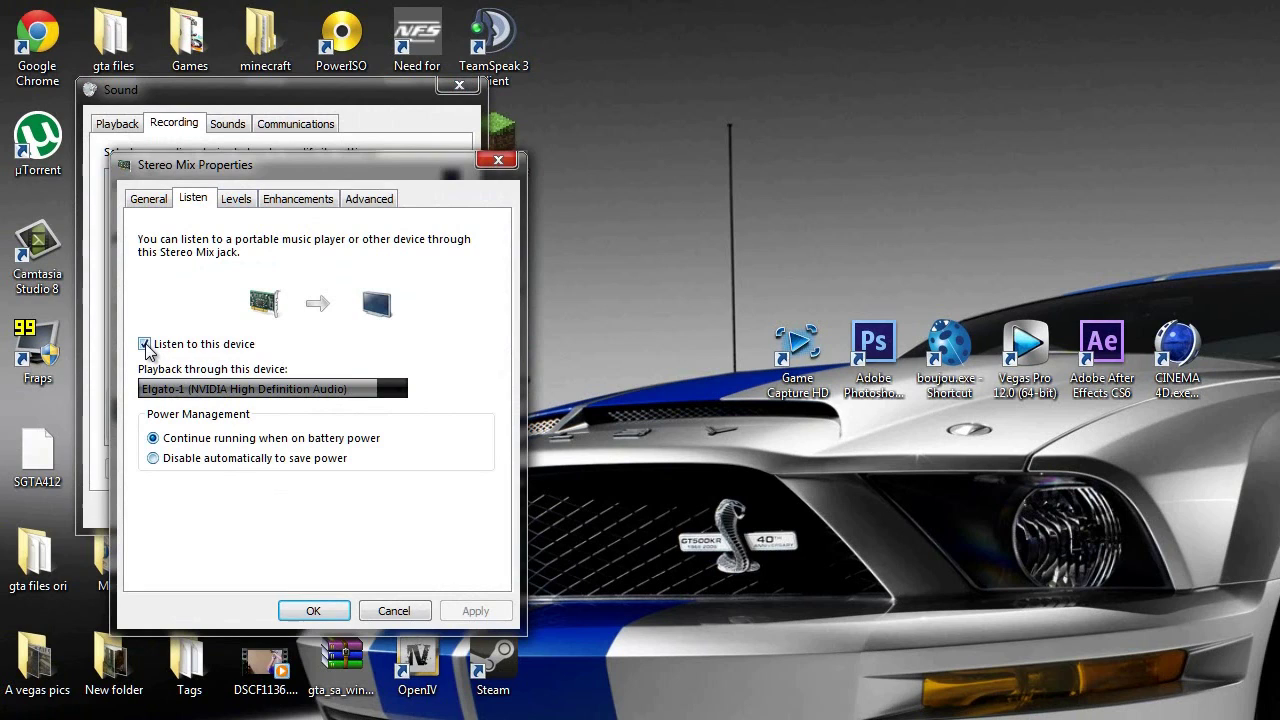
left_click(215, 395)
left_click(168, 397)
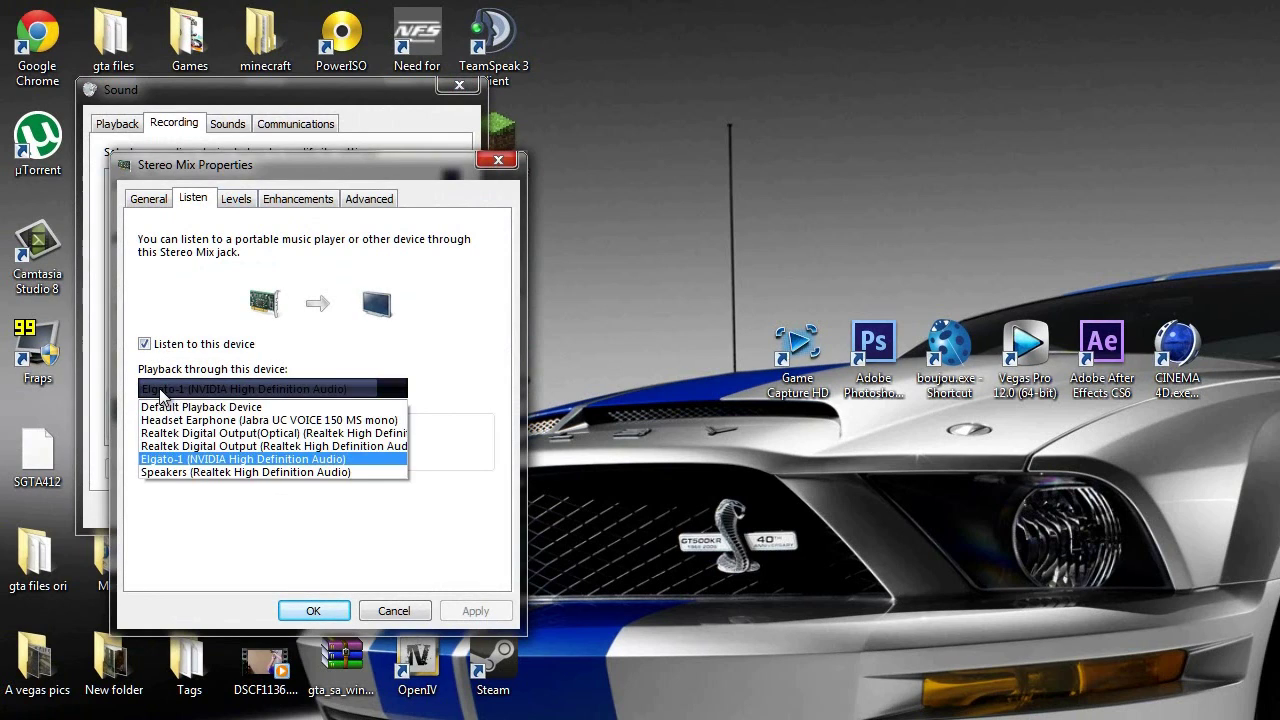
left_click(234, 460)
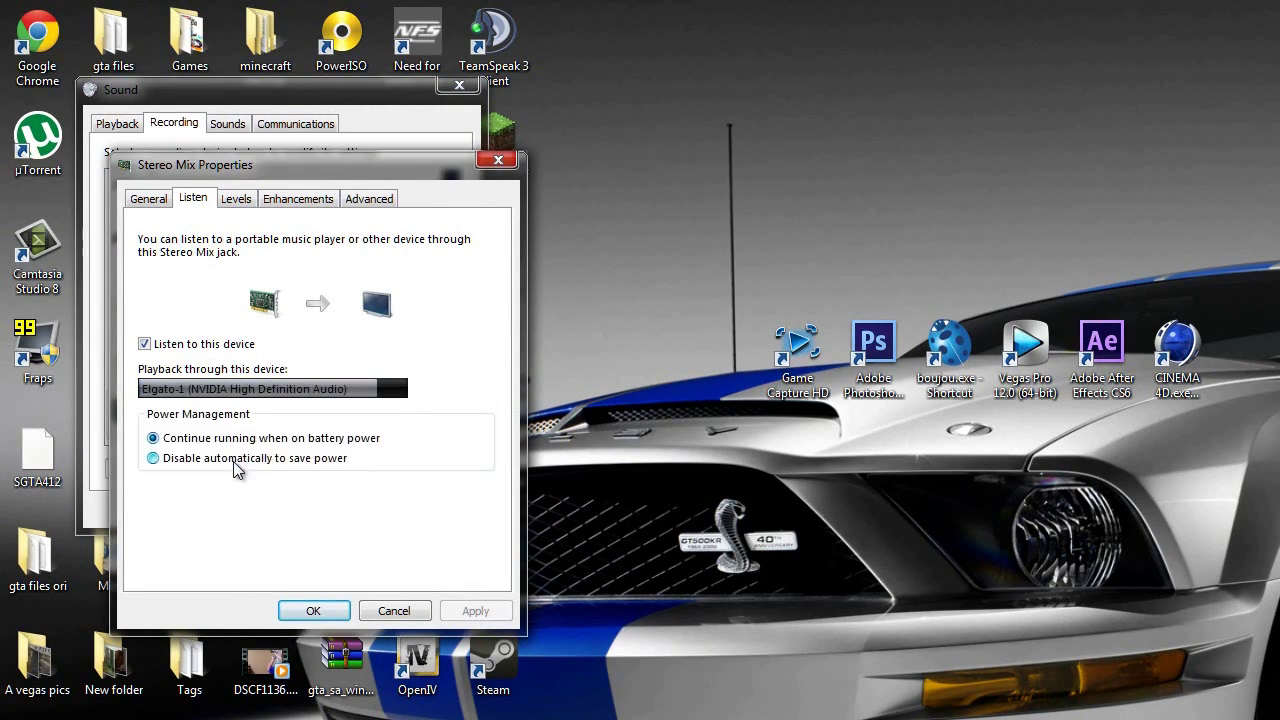
left_click(316, 614)
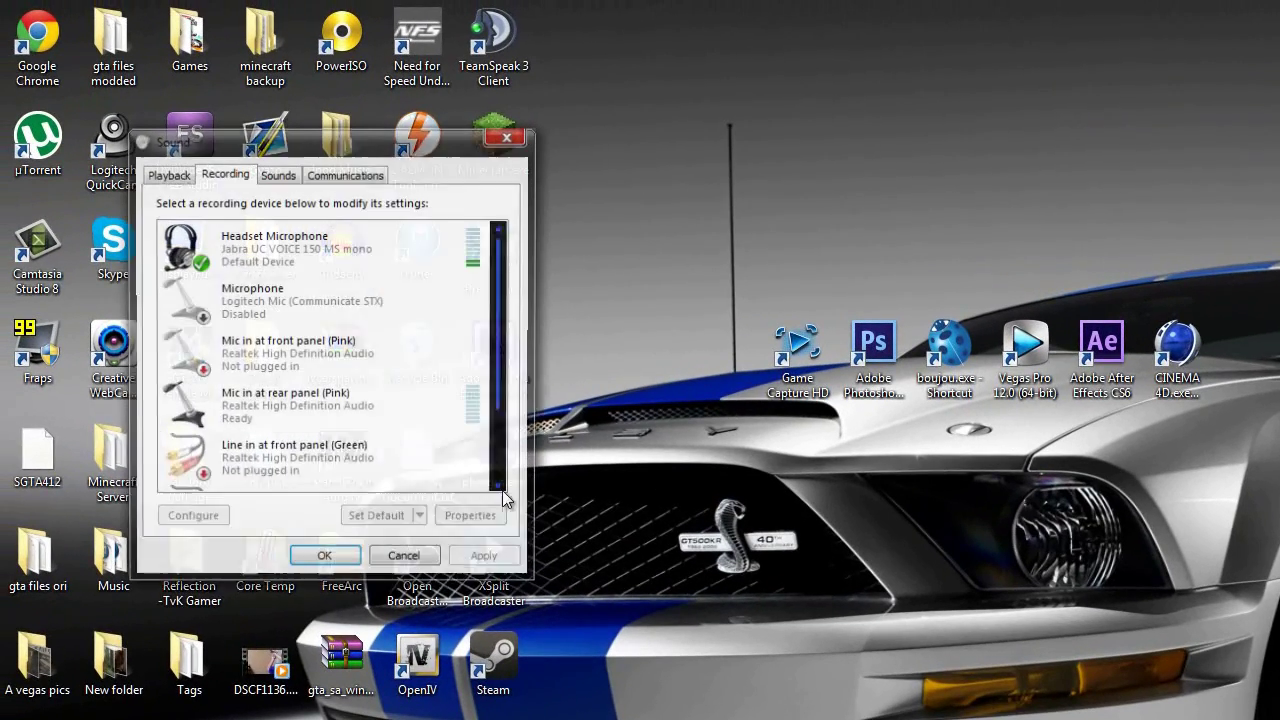
Check the Microphone options and the Playback and Recording tabs, then close the Sound dialog with OK
right_click(463, 316)
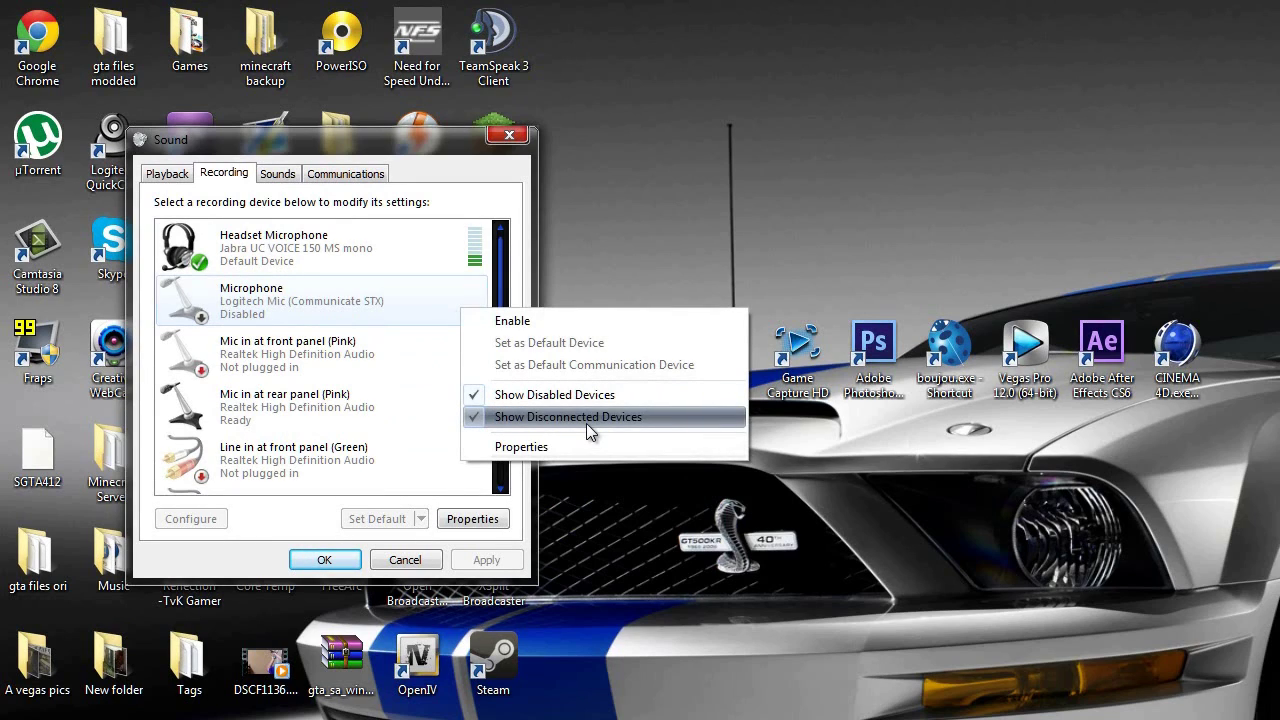
left_click(279, 514)
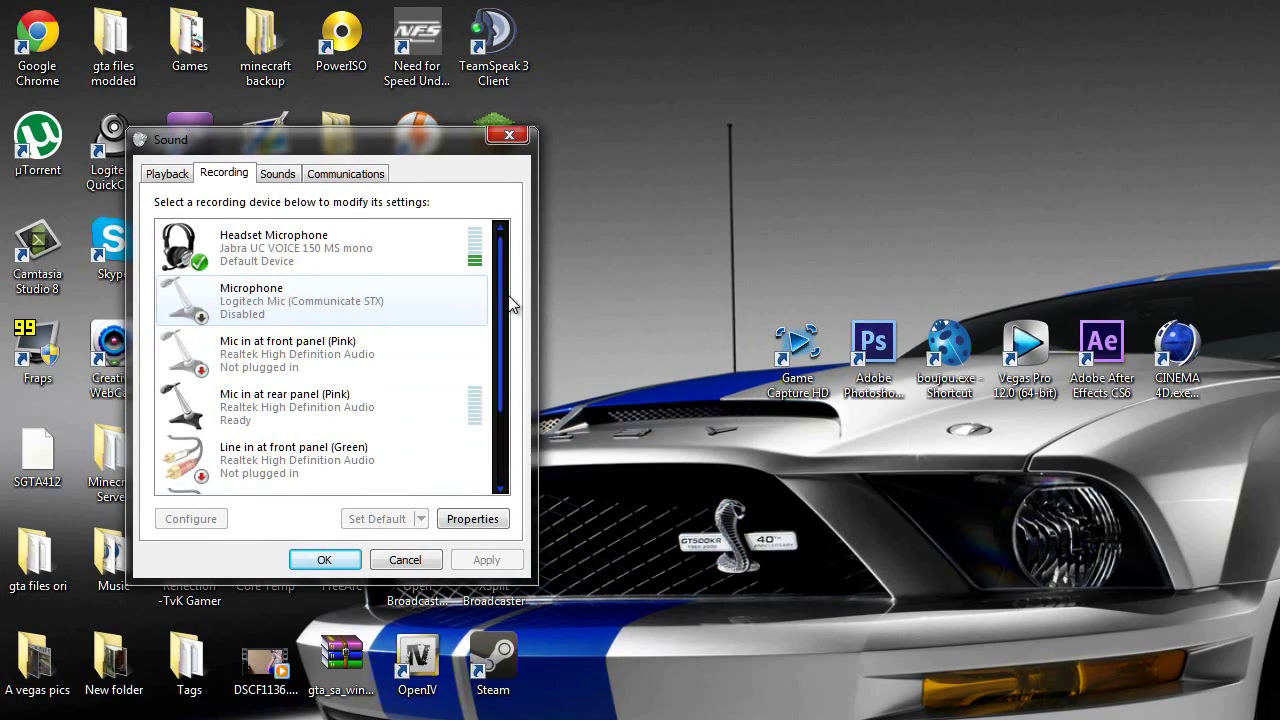
scroll(484, 470, "down", 2)
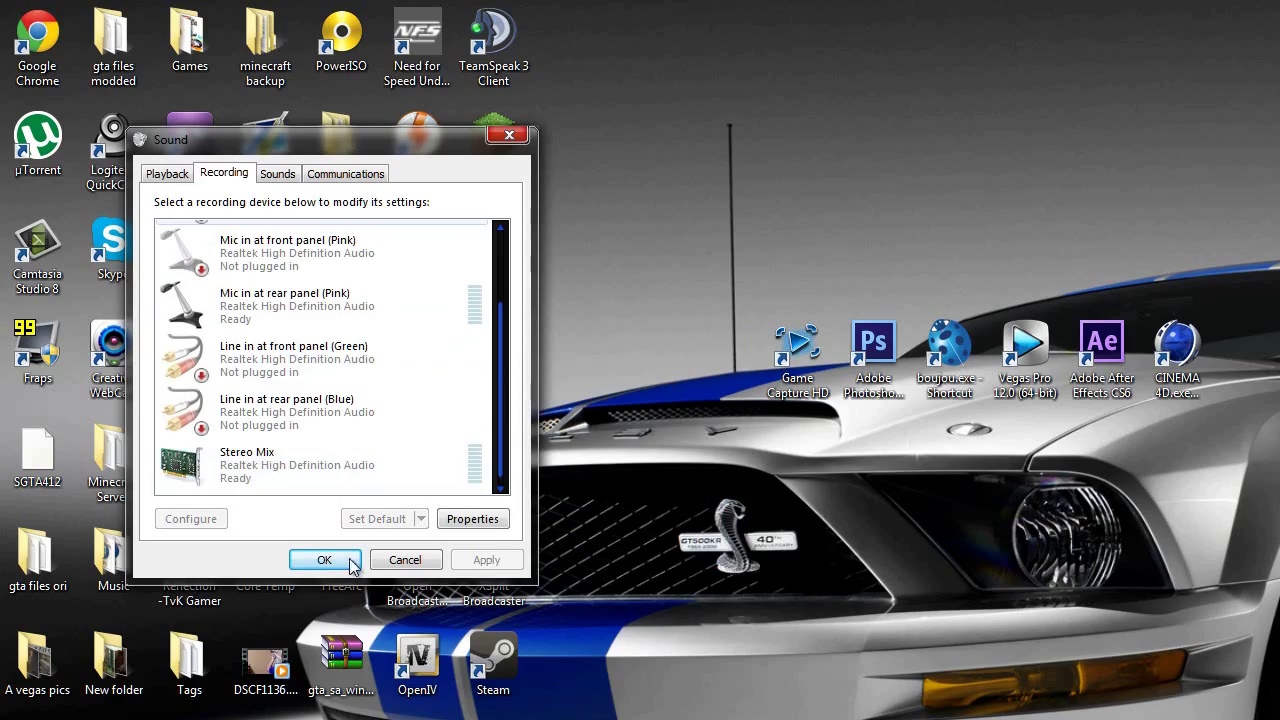
left_click(175, 177)
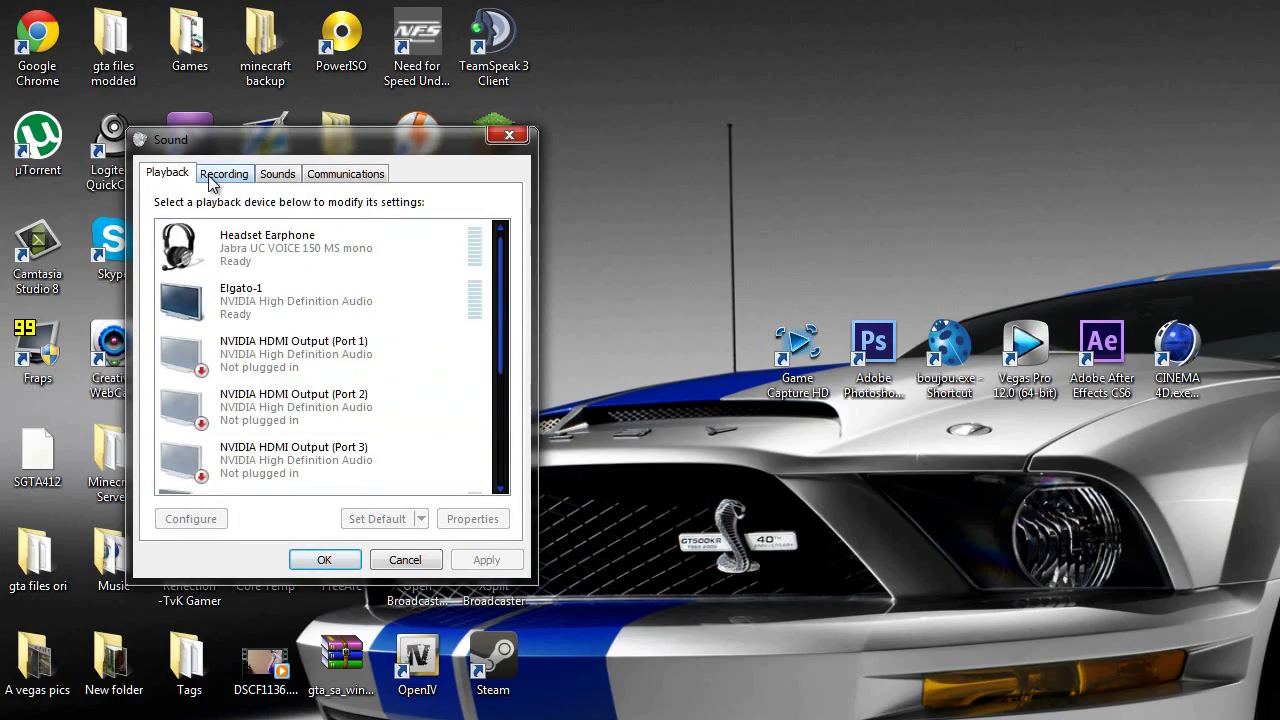
left_click(212, 180)
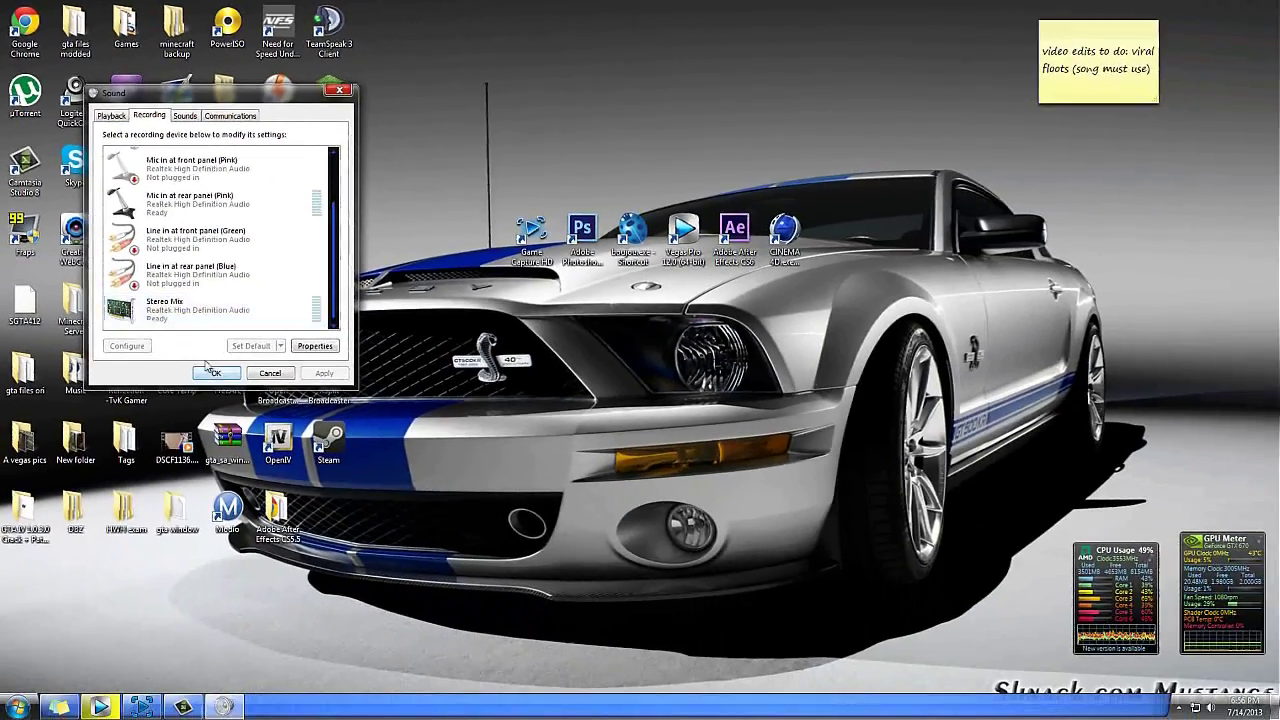
left_click(214, 373)
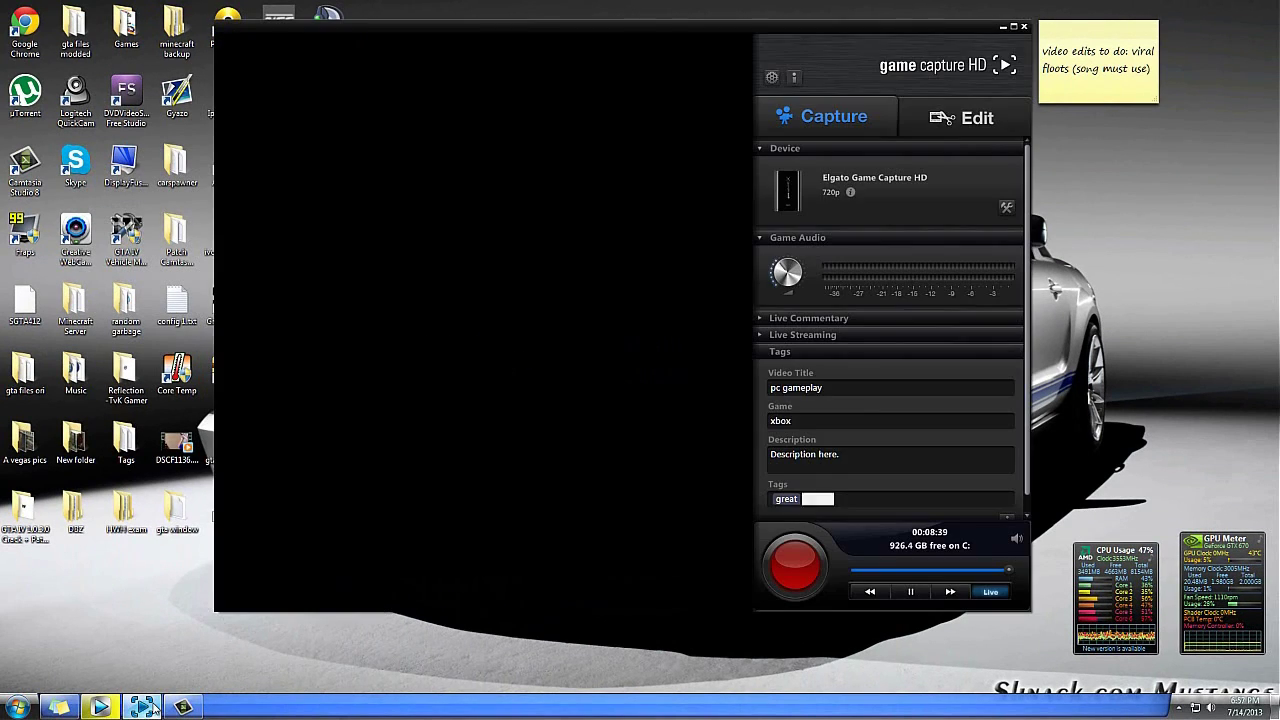
Reopen and hide Game Capture HD, then open the speakers' Volume Mixer and scroll to Game Capture HD
left_click(141, 707)
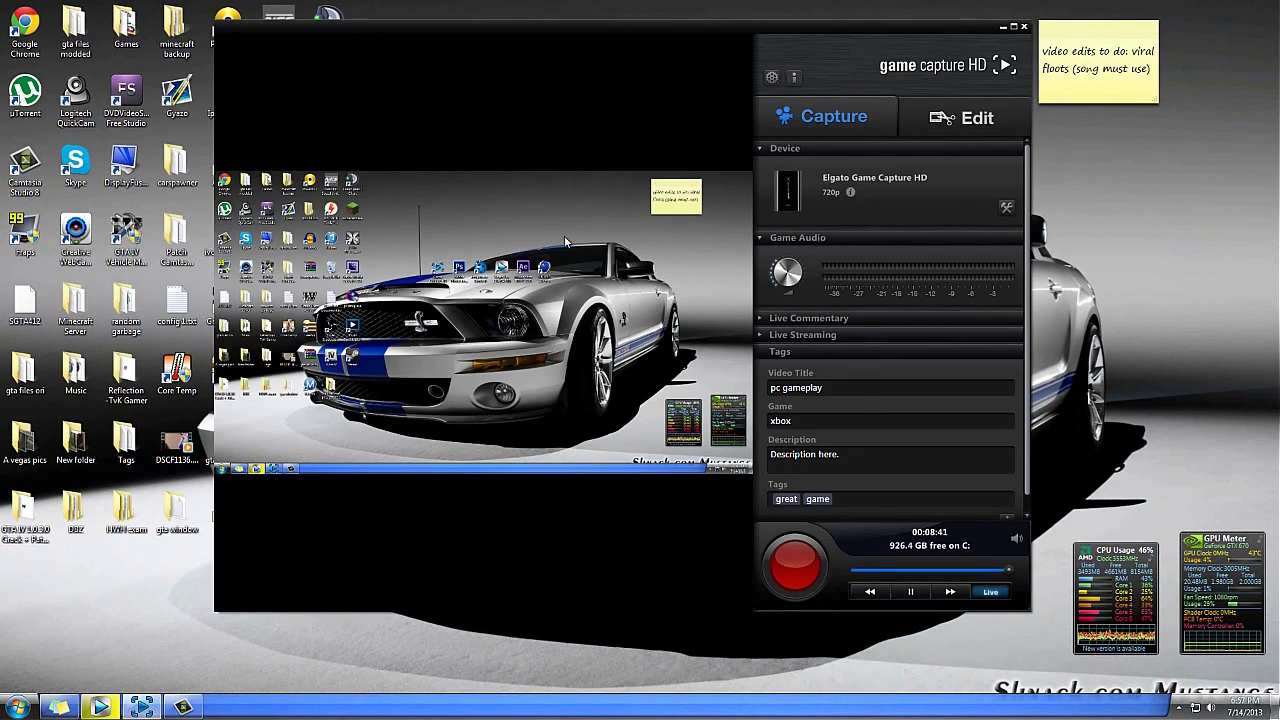
left_click(840, 388)
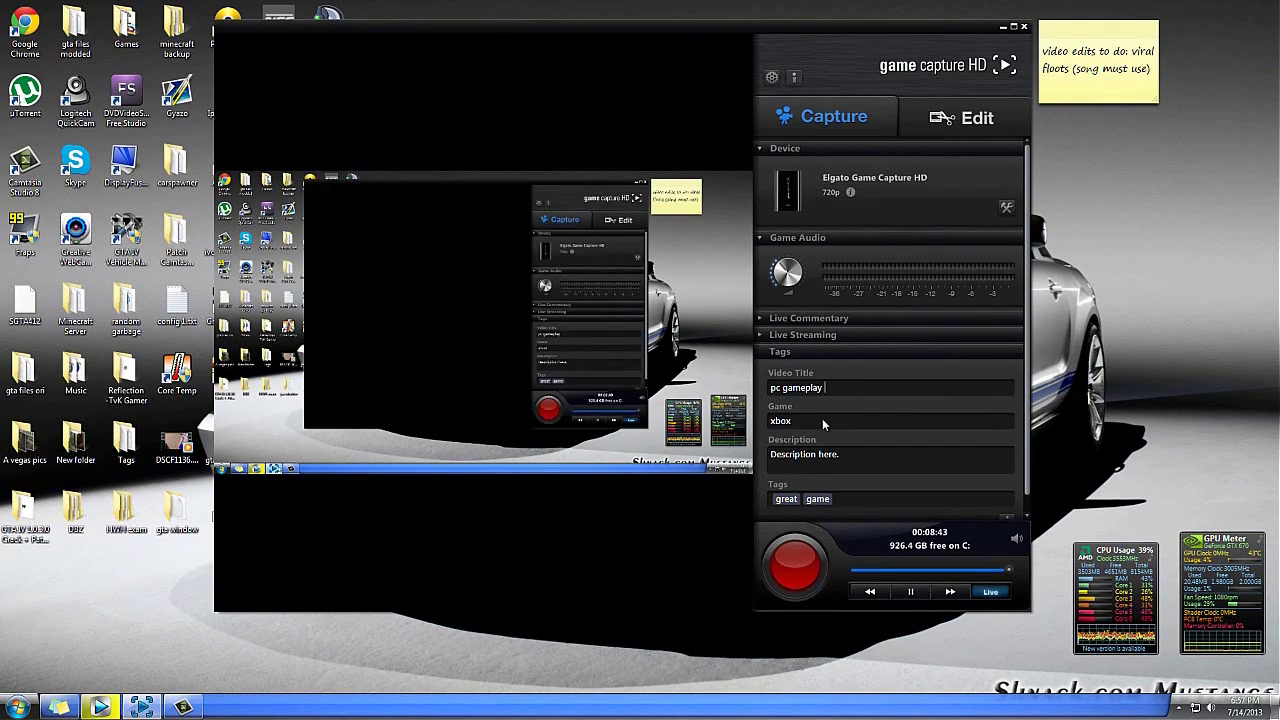
left_click(1003, 30)
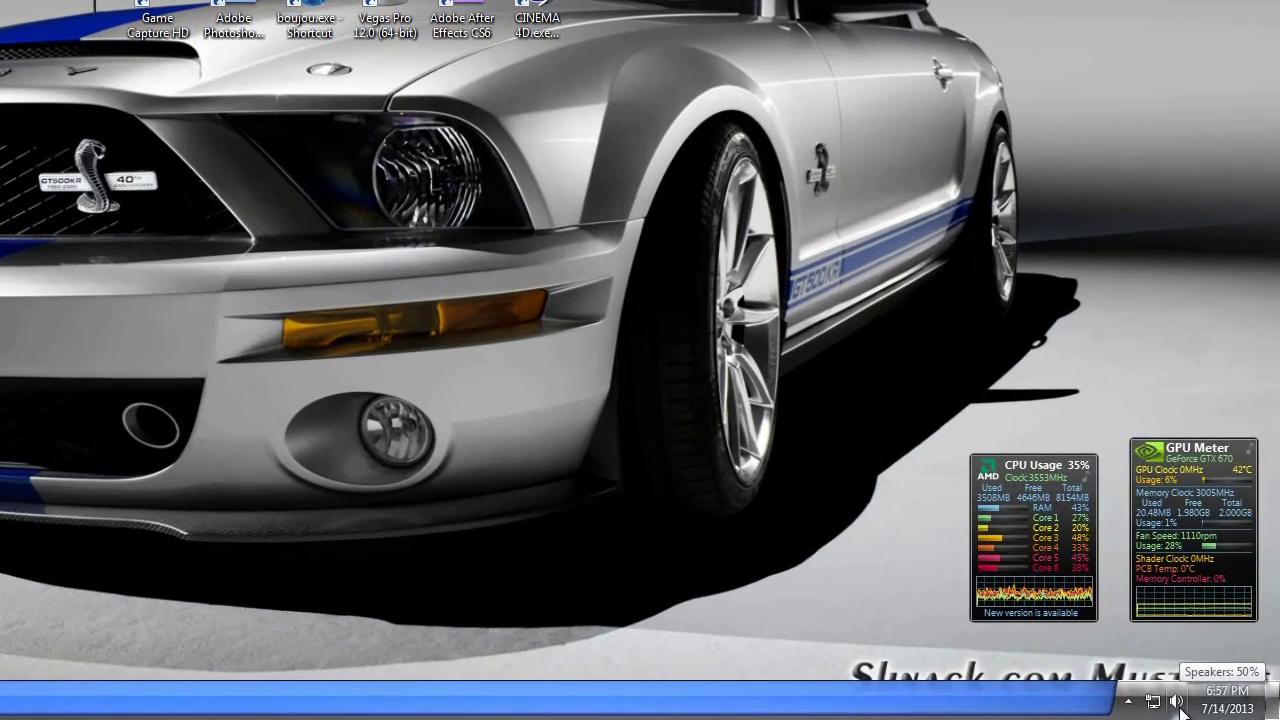
left_click(1212, 708)
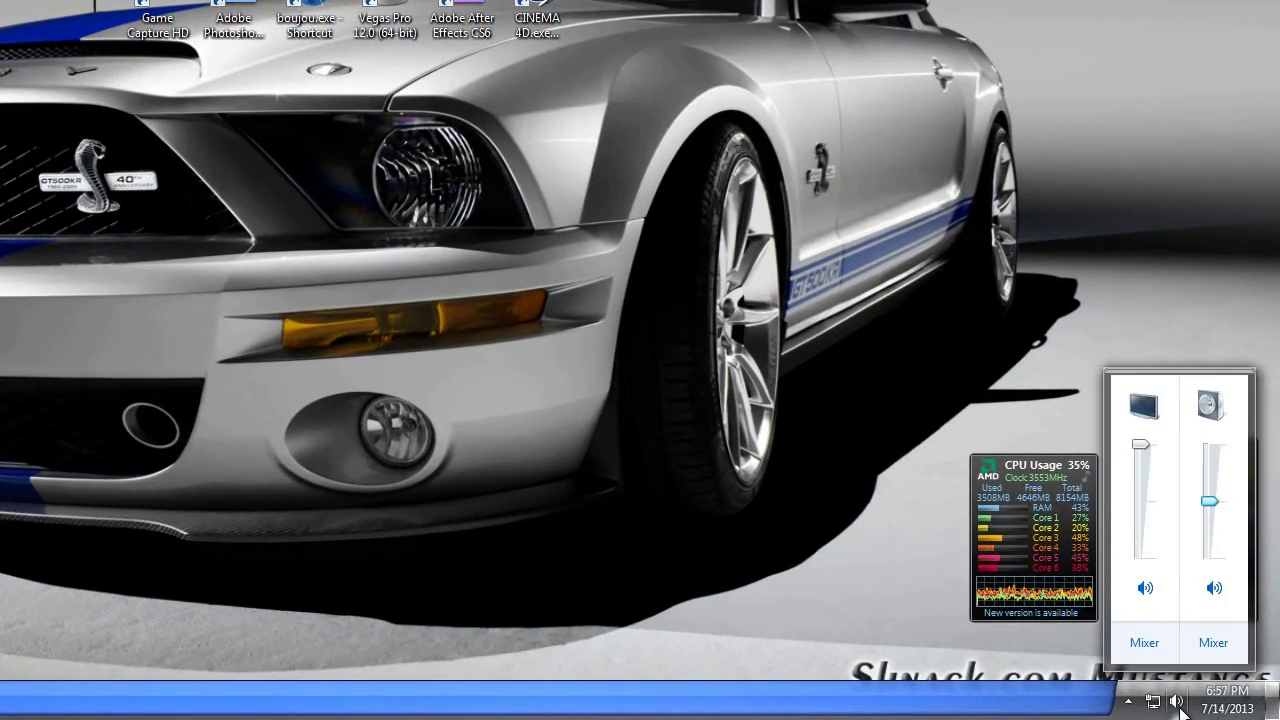
left_click(1213, 644)
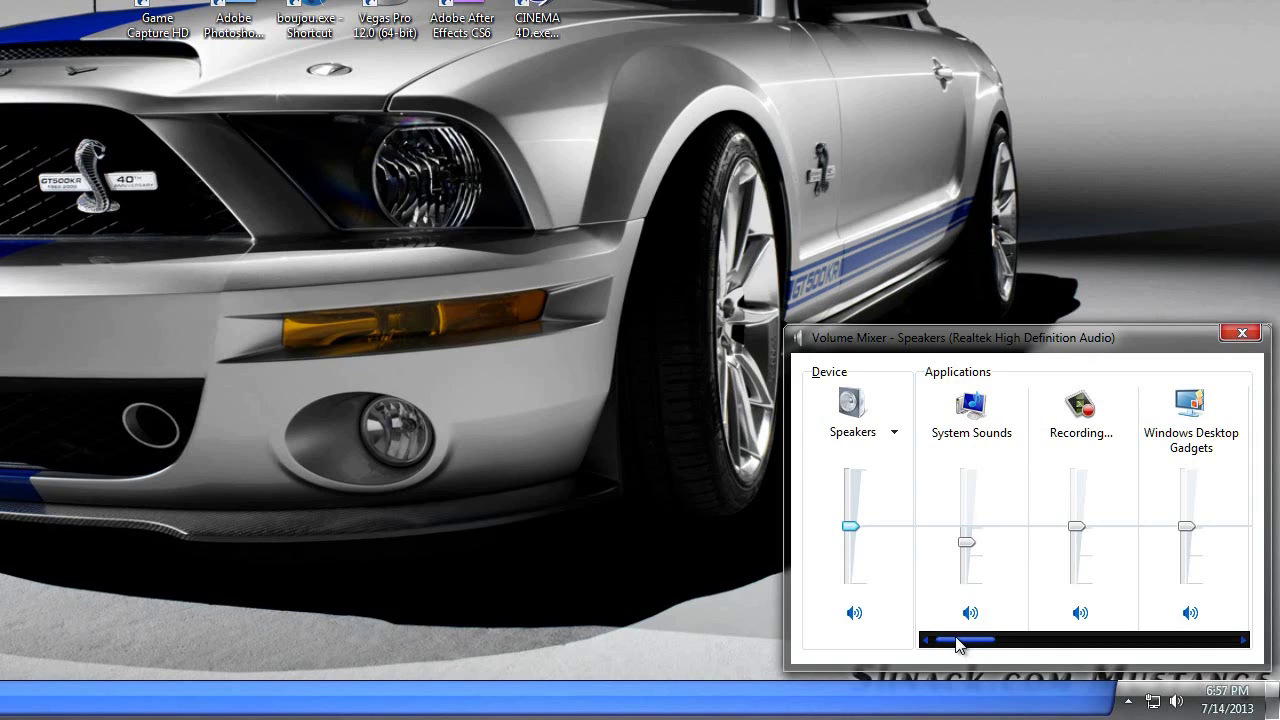
left_click_drag(977, 645, 1094, 643)
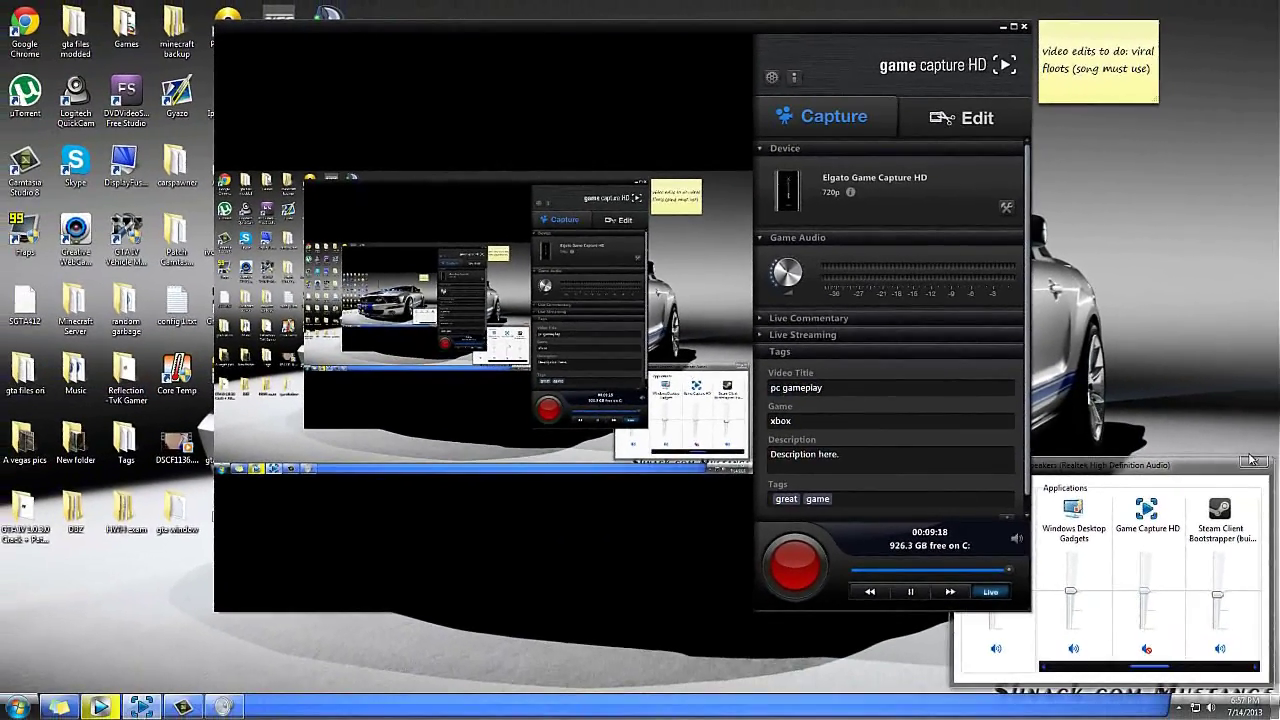
Close the Volume Mixer, hide Game Capture HD, and open the Steam Library on Black Ops II - Multiplayer
left_click(1257, 463)
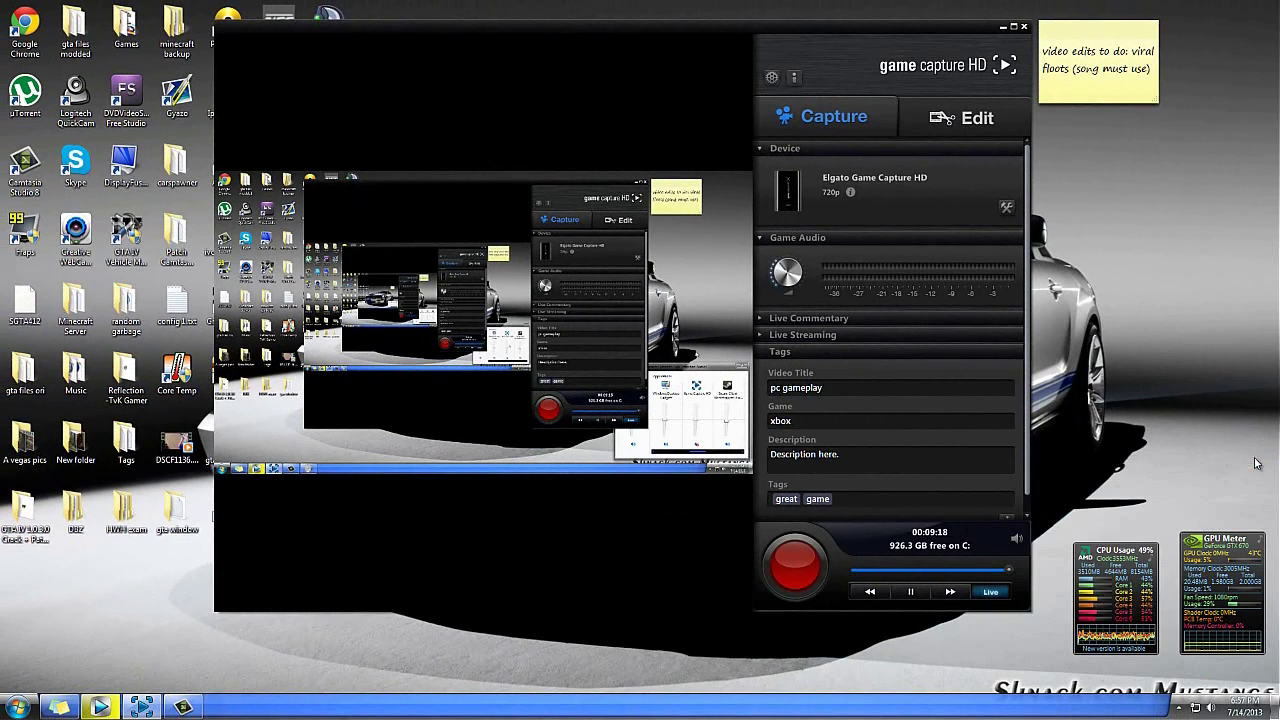
left_click(1002, 27)
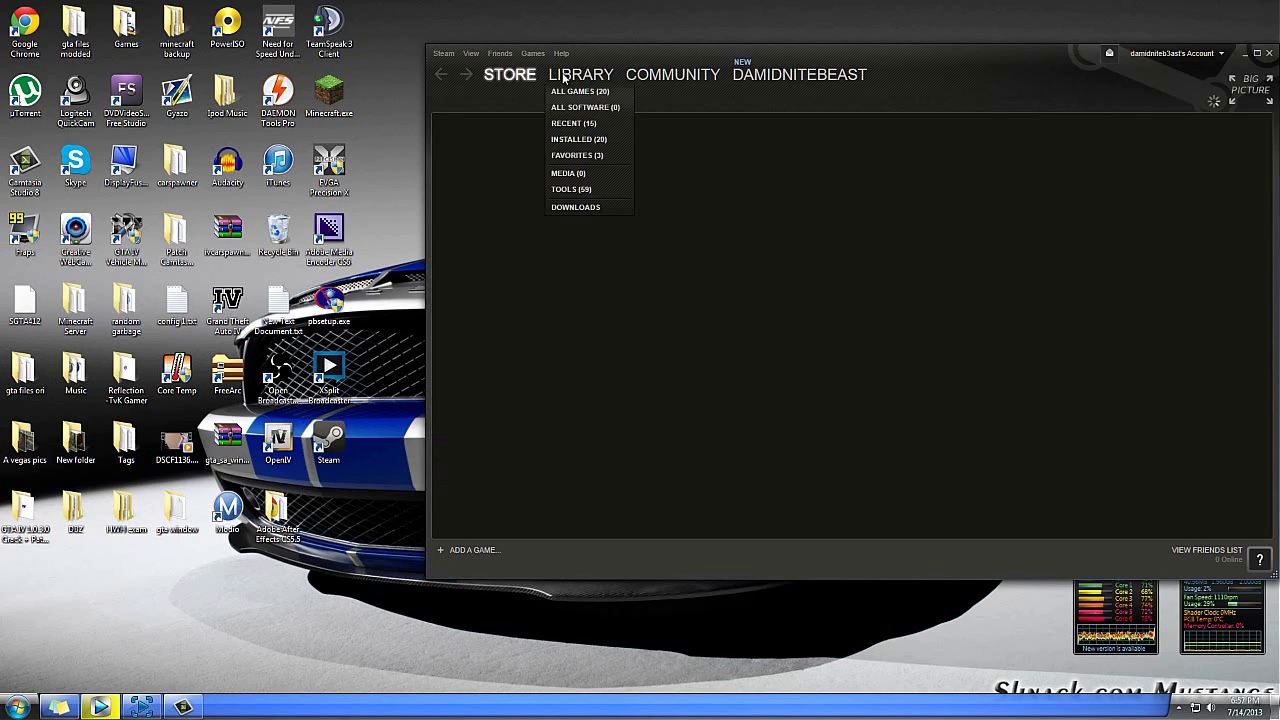
left_click(571, 80)
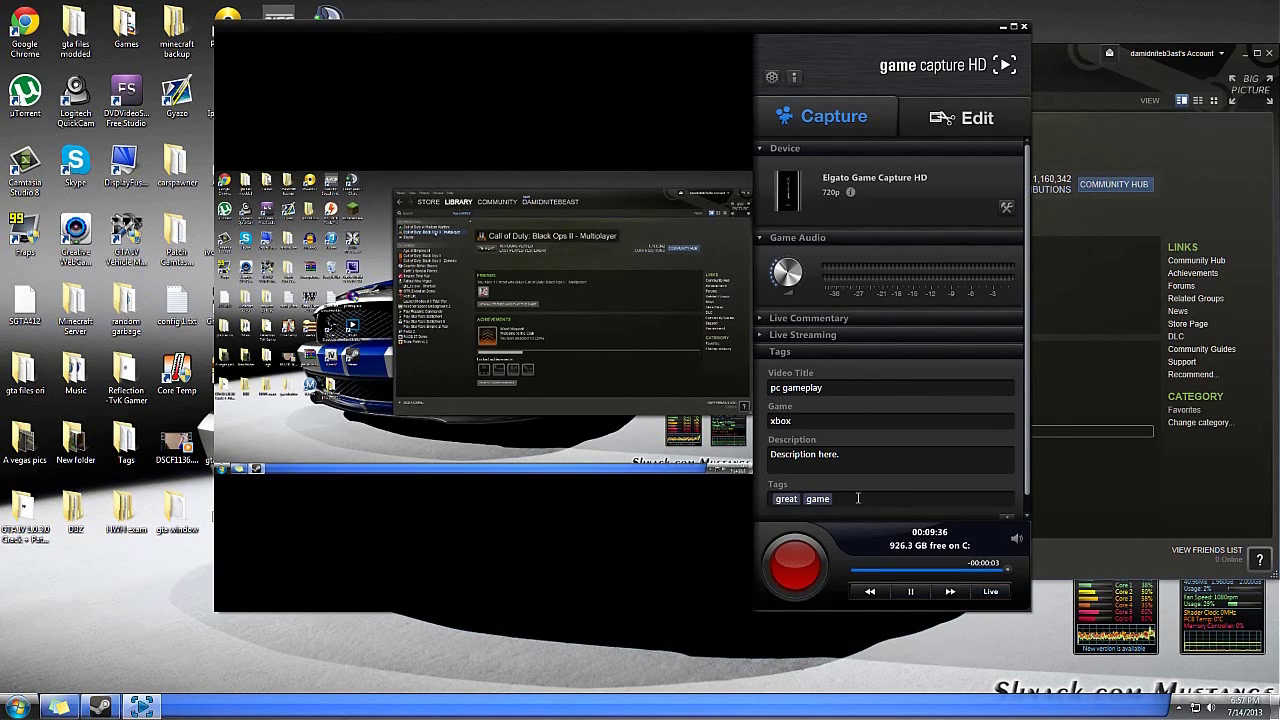
Start recording in Game Capture HD, hide it, and launch Black Ops II - Multiplayer from Steam
left_click(799, 563)
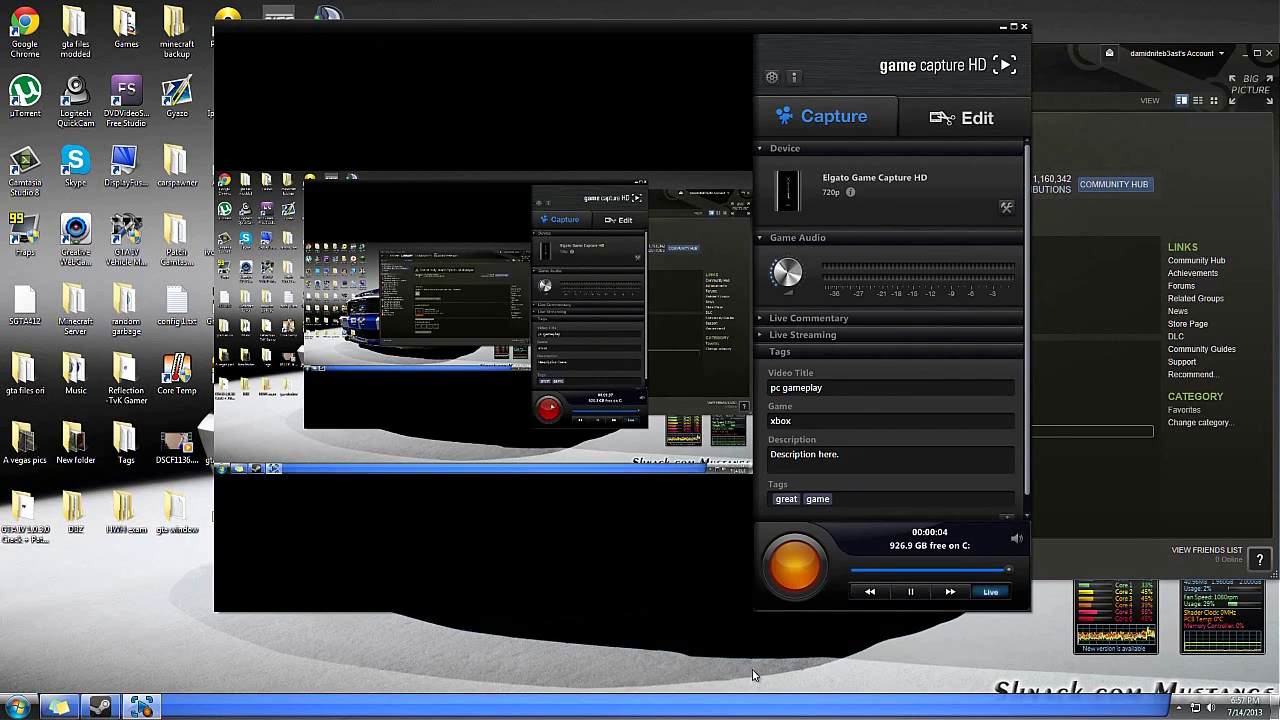
left_click(1003, 27)
left_click(650, 184)
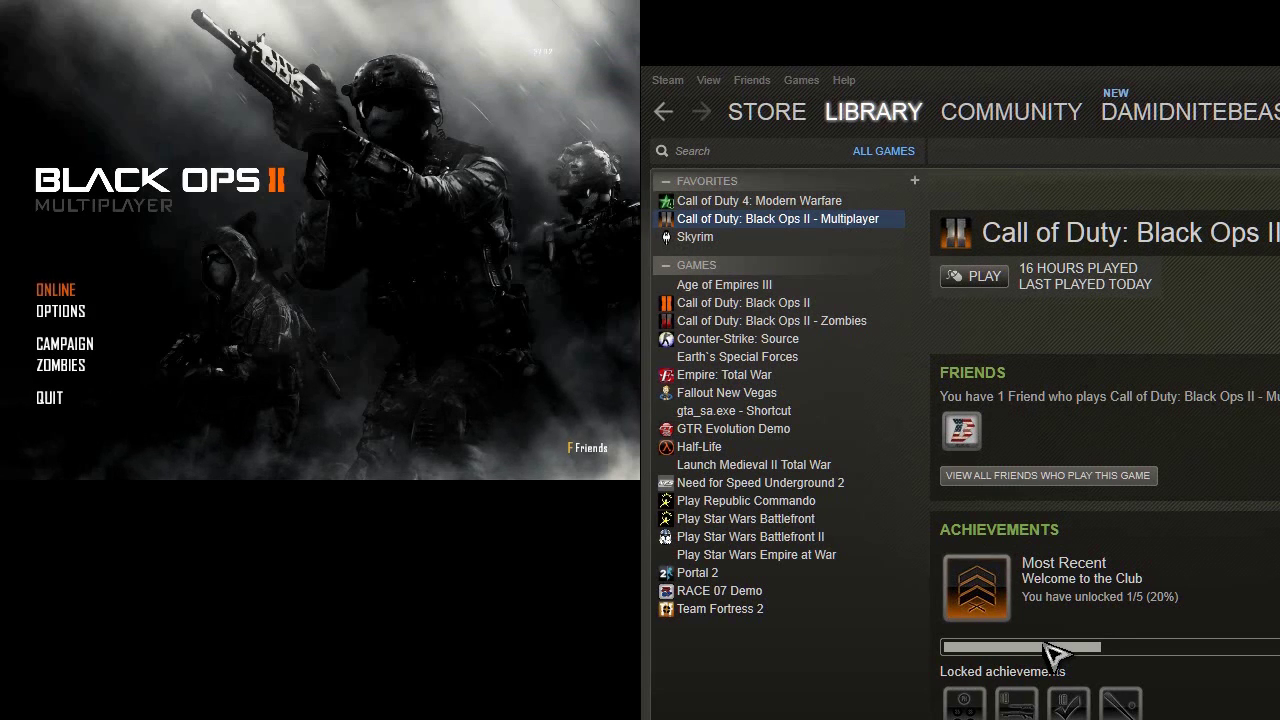
Set Black Ops II's display mode to Windowed, apply and confirm it, then show the desktop with Win+D
left_click(76, 313)
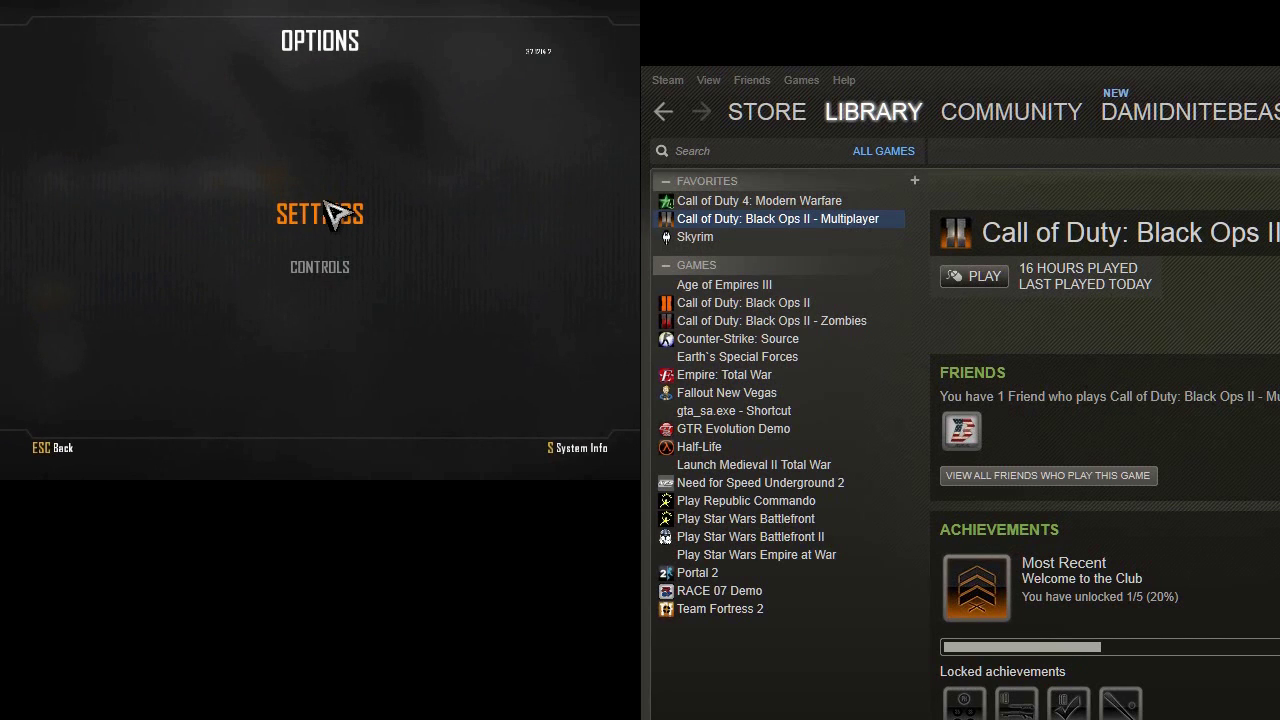
left_click(330, 214)
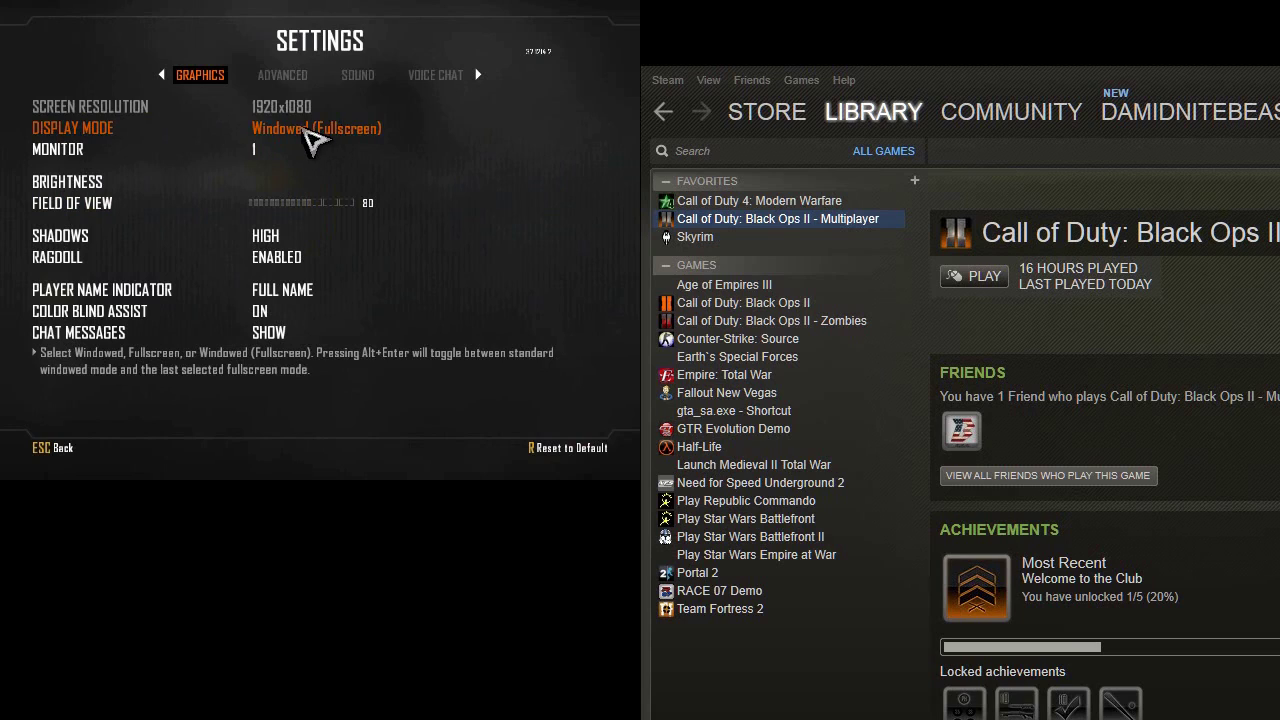
left_click(508, 447)
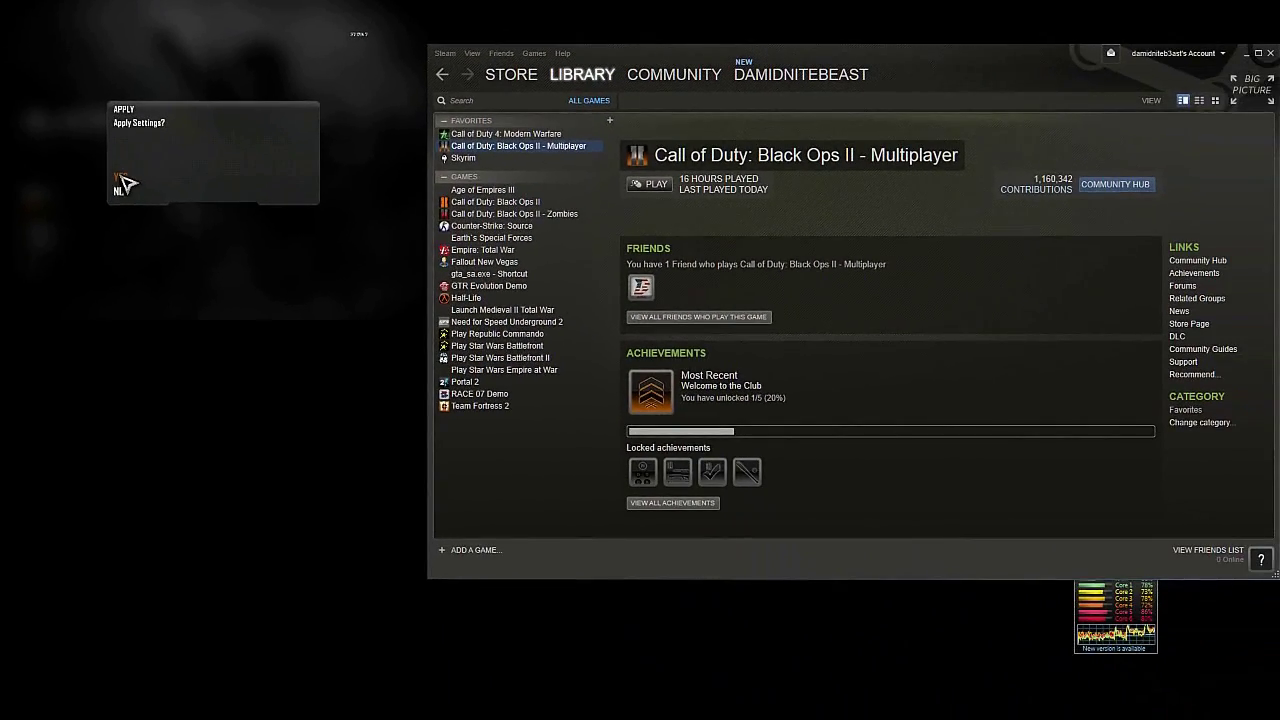
left_click(122, 182)
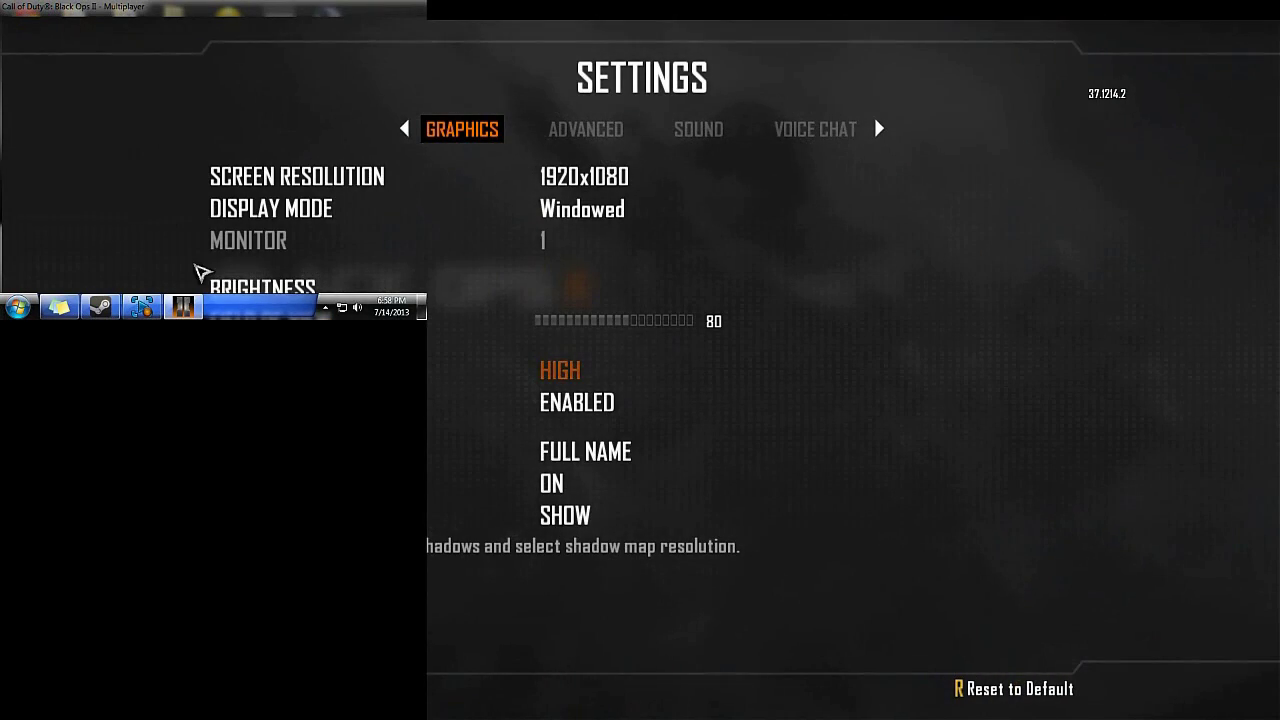
key("super+d")
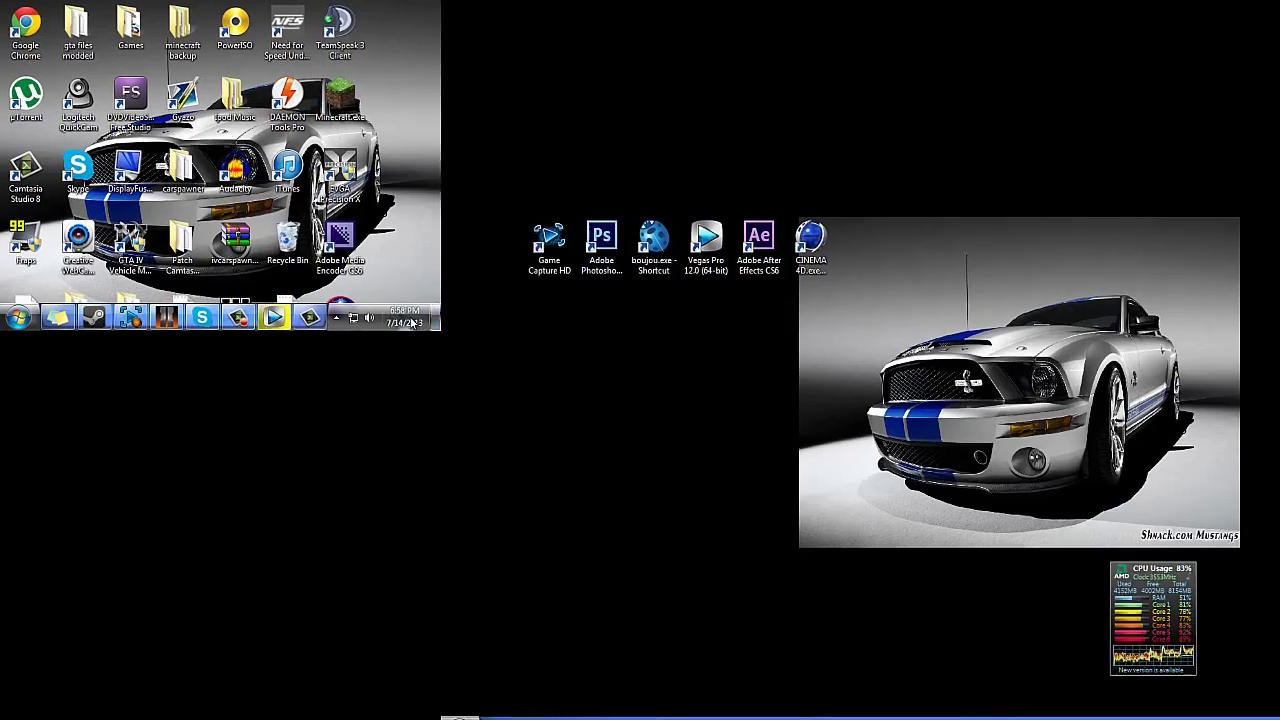
Pick a new desktop screen resolution, then set Black Ops II's display mode back to Full Screen
right_click(483, 330)
left_click(453, 276)
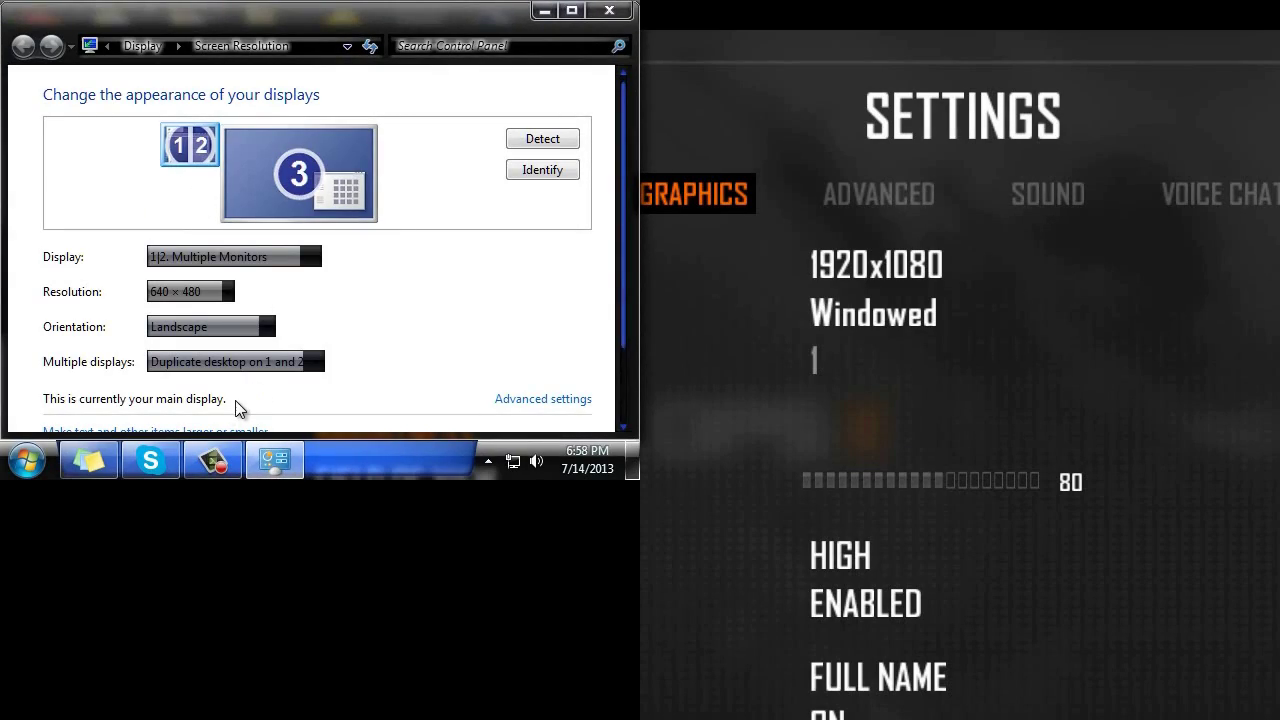
left_click(190, 297)
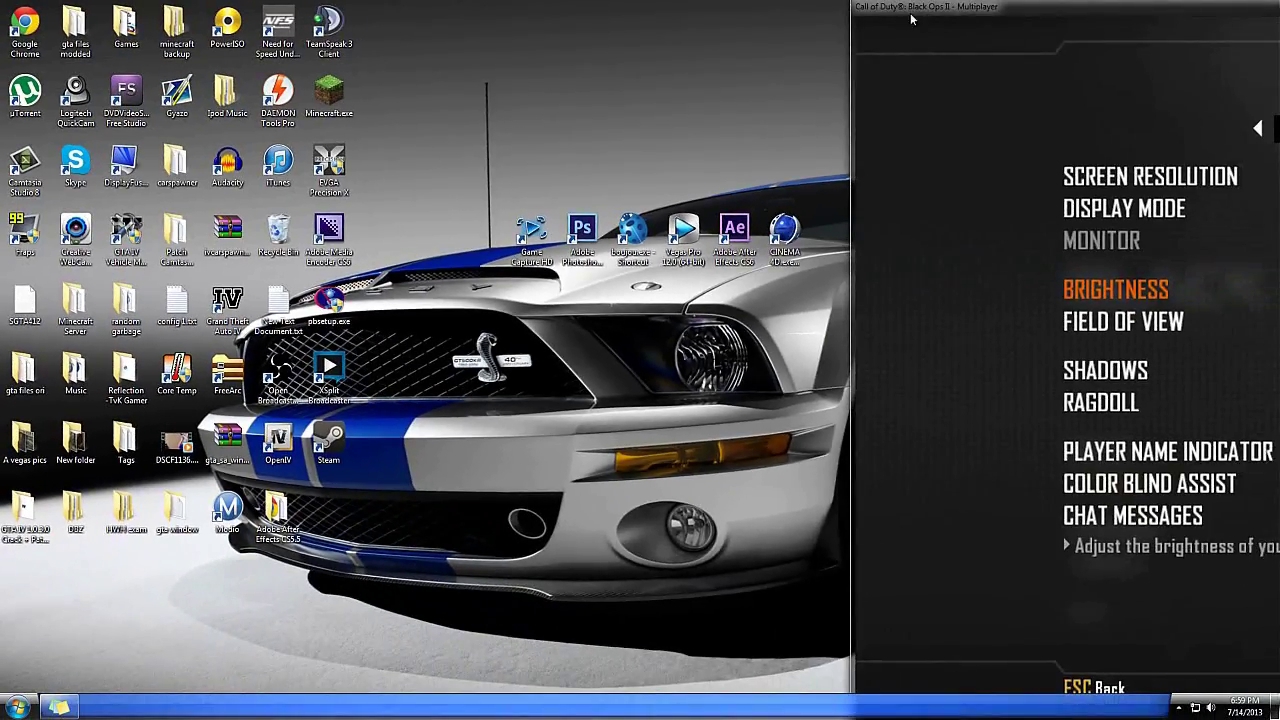
left_click_drag(911, 18, 88, 18)
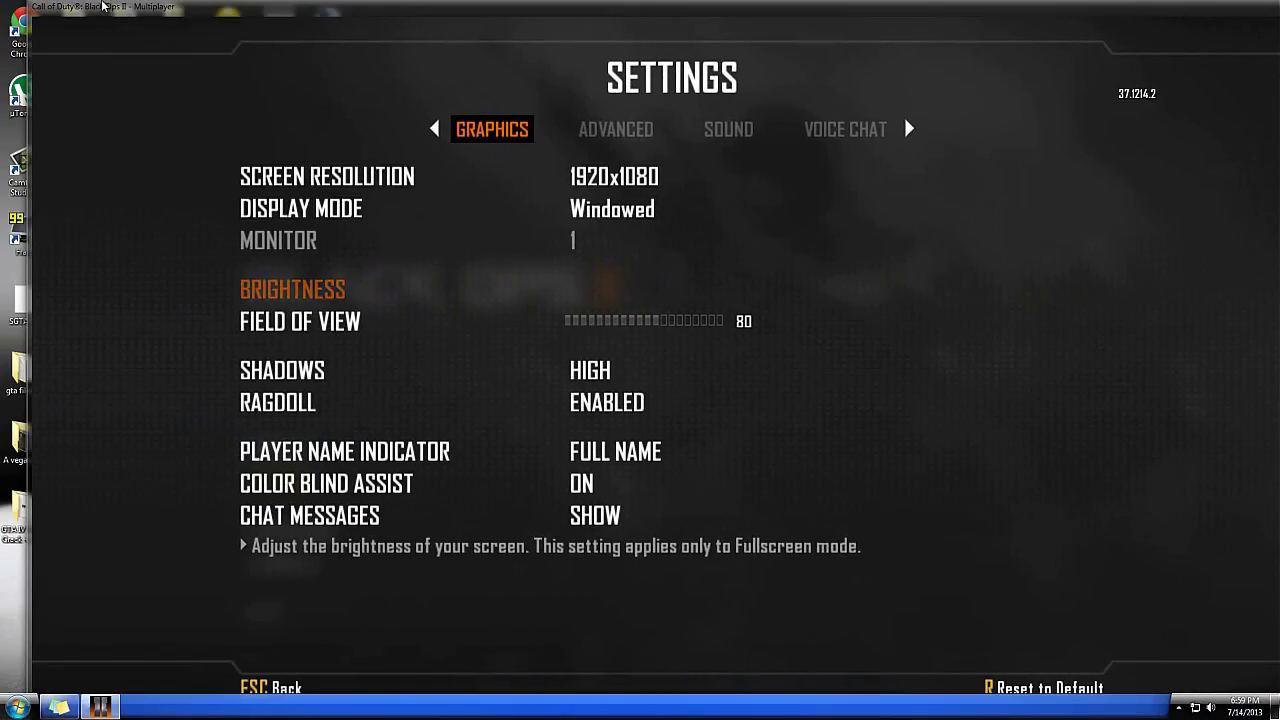
left_click(587, 212)
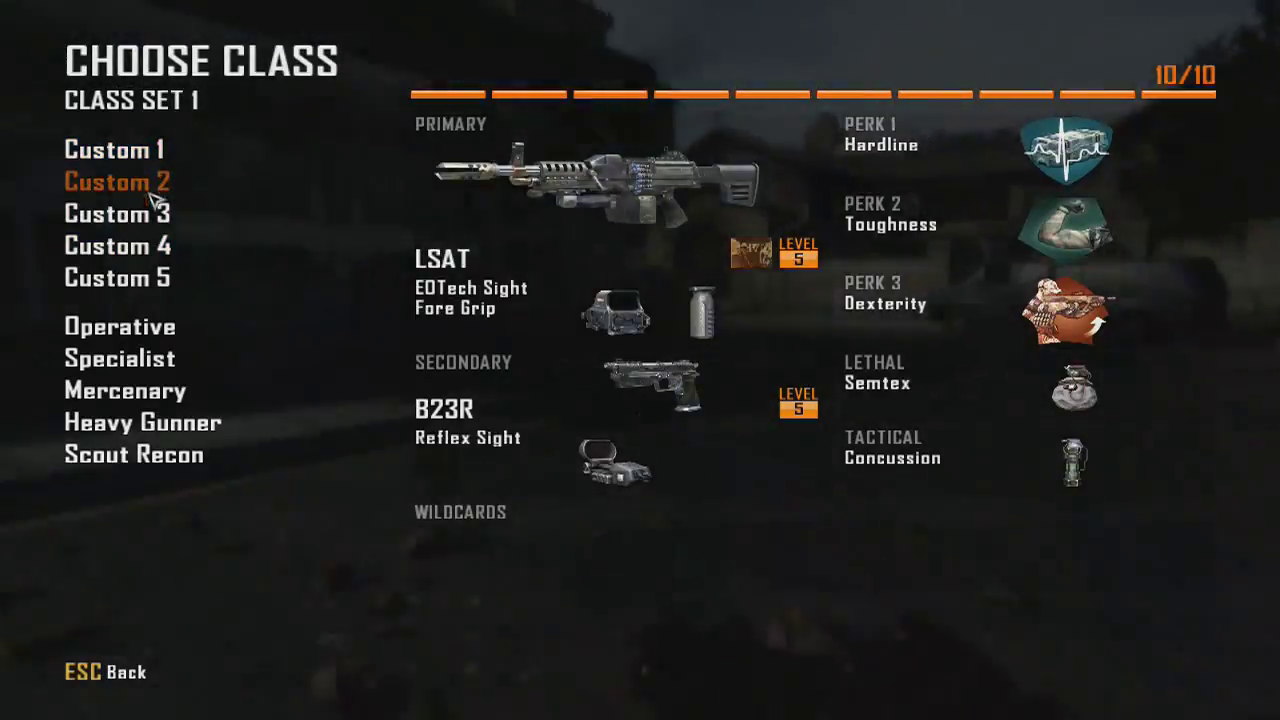
Spawn with the custom MP7 class and fight in Domination on Standoff, aiming, grenading and sprinting
left_click(117, 246)
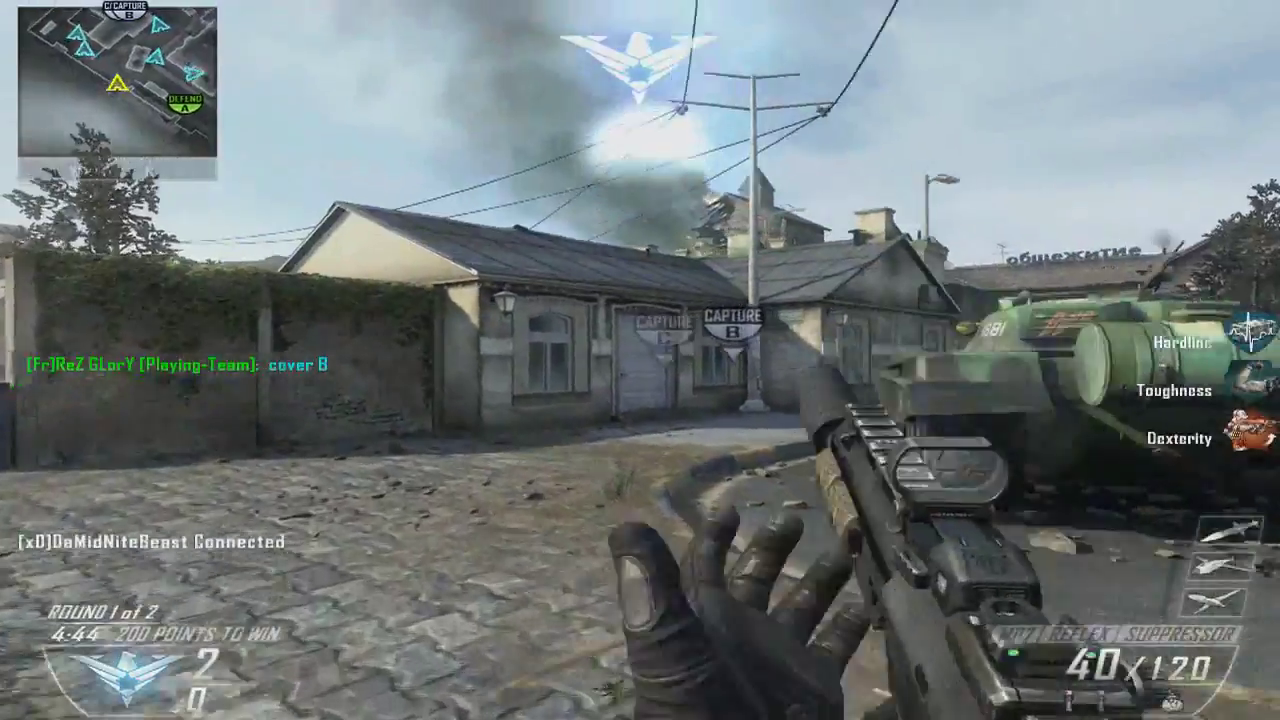
key("w")
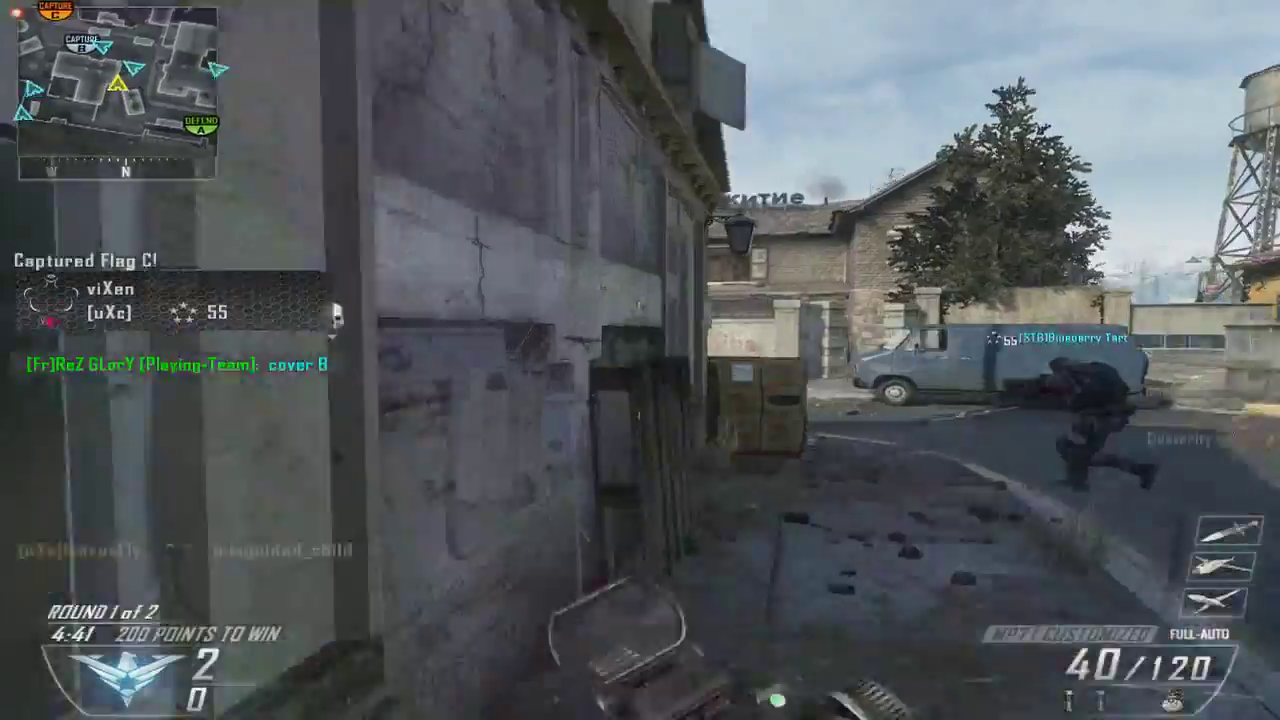
right_click(640, 360)
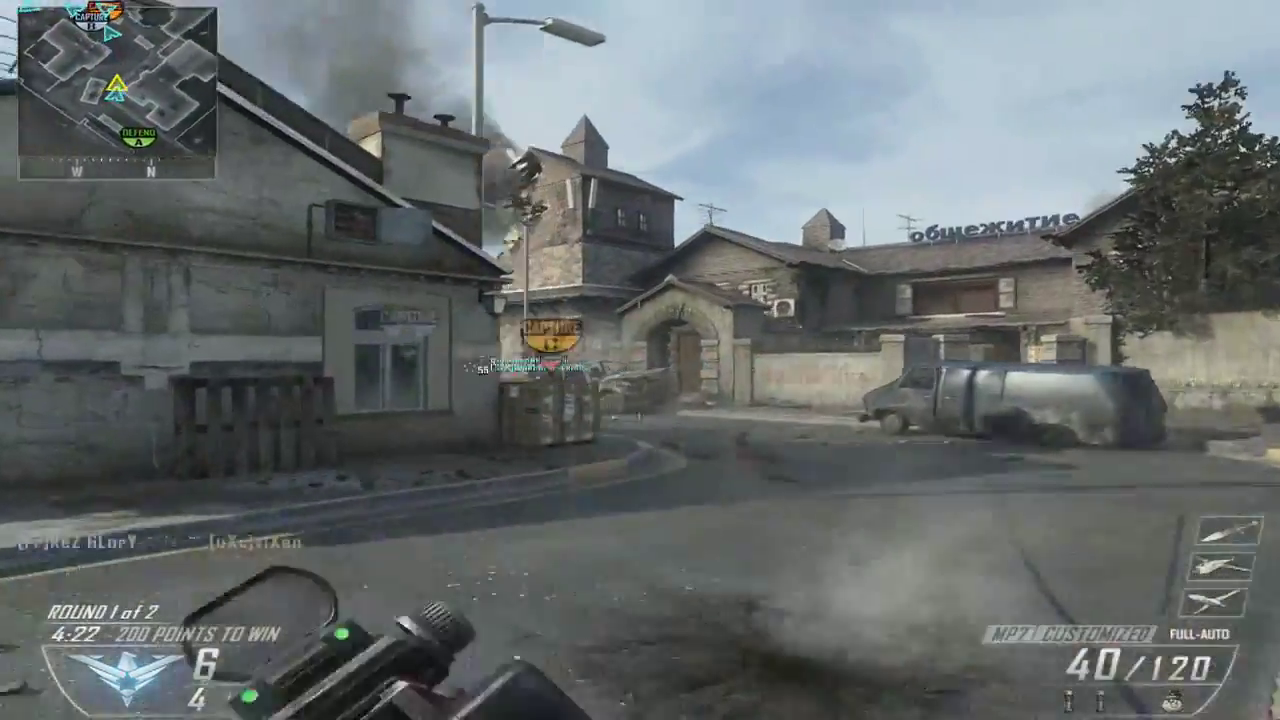
key("g")
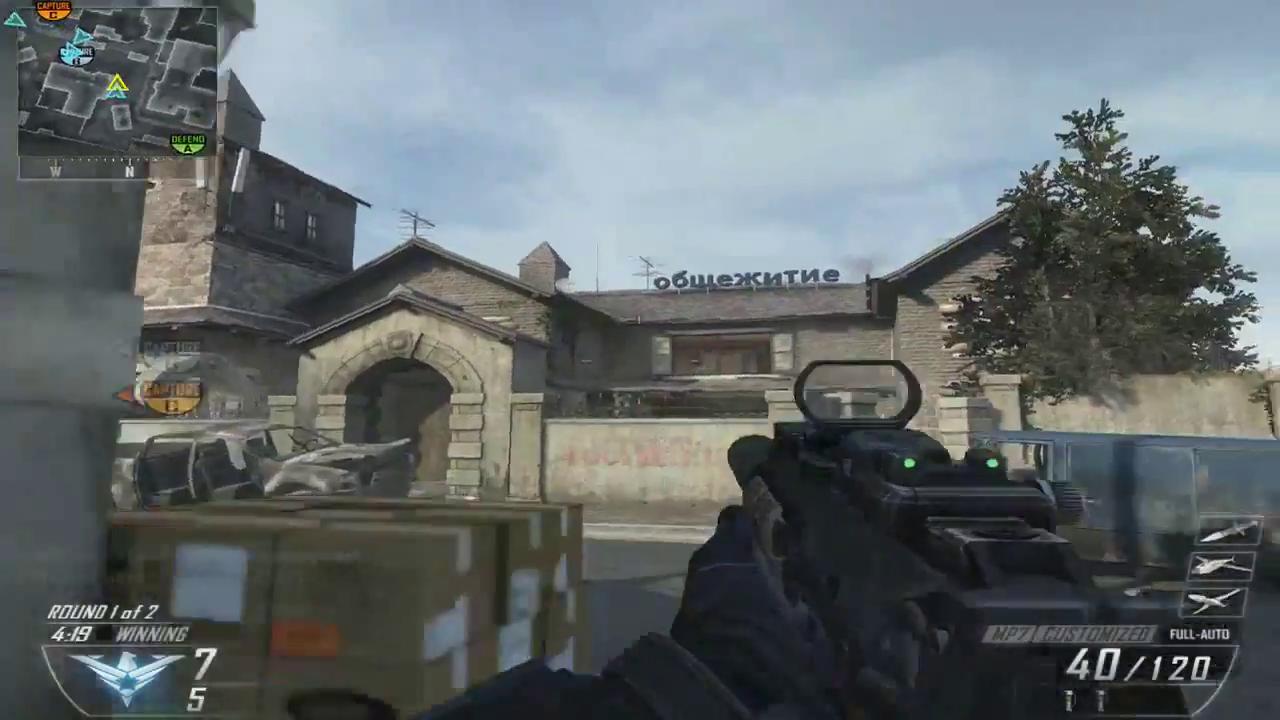
right_click(640, 360)
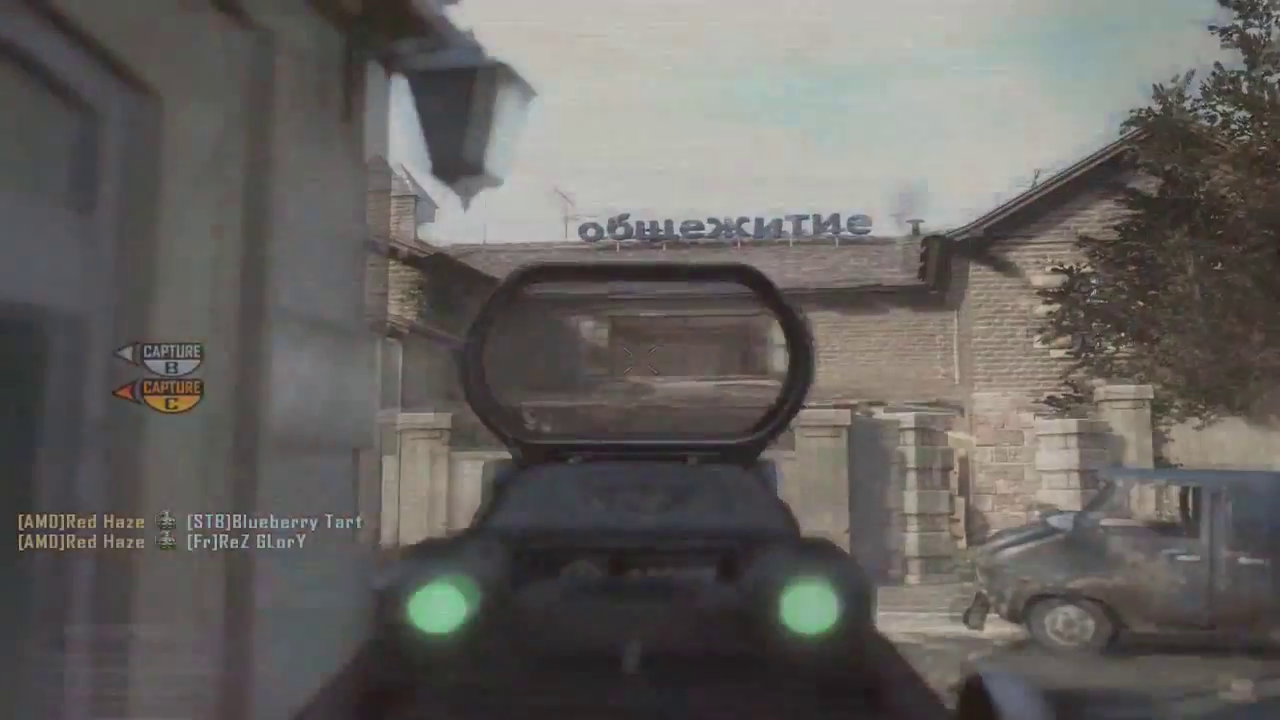
key("shift")
Leave the current Domination match from the multiplayer menu
key("Escape")
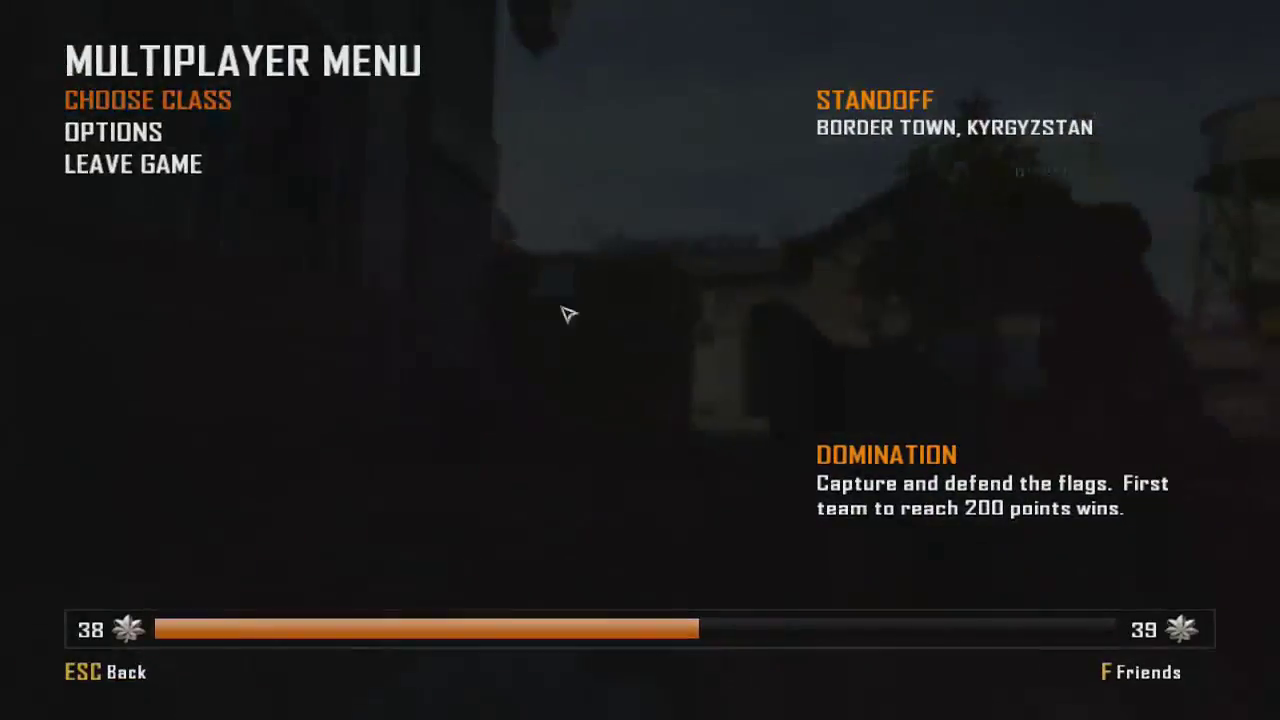
left_click(170, 166)
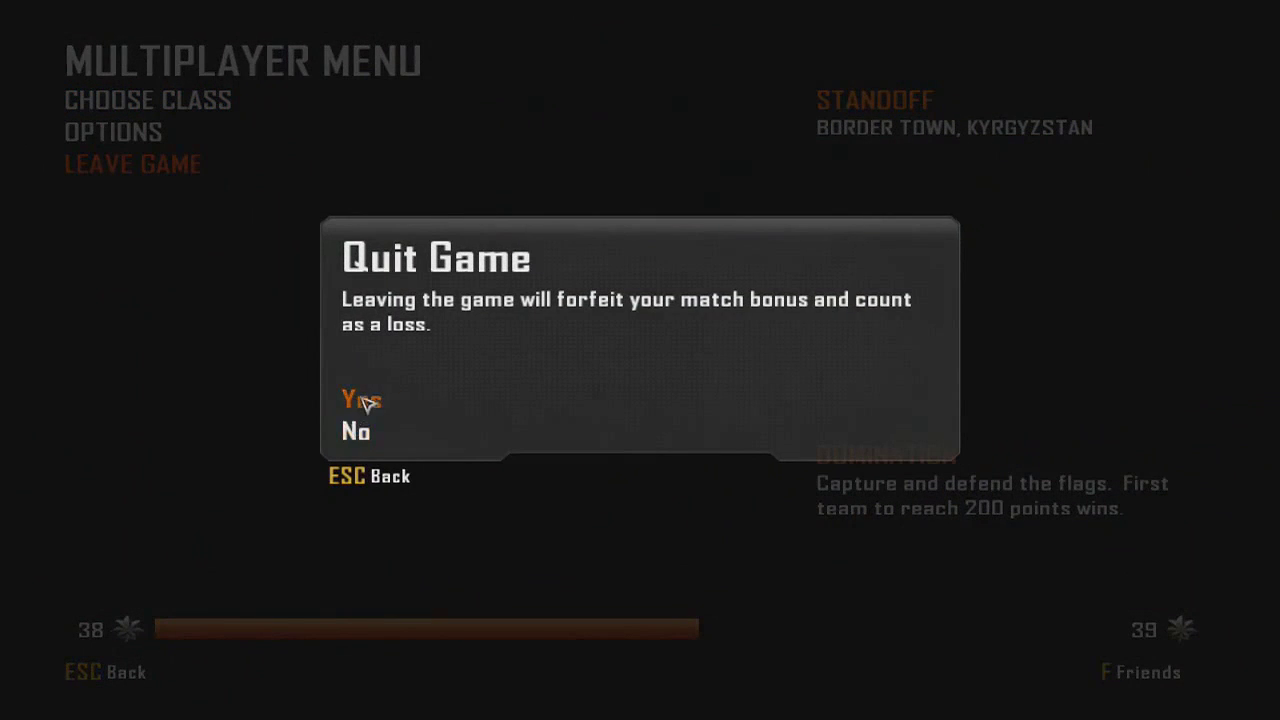
left_click(362, 400)
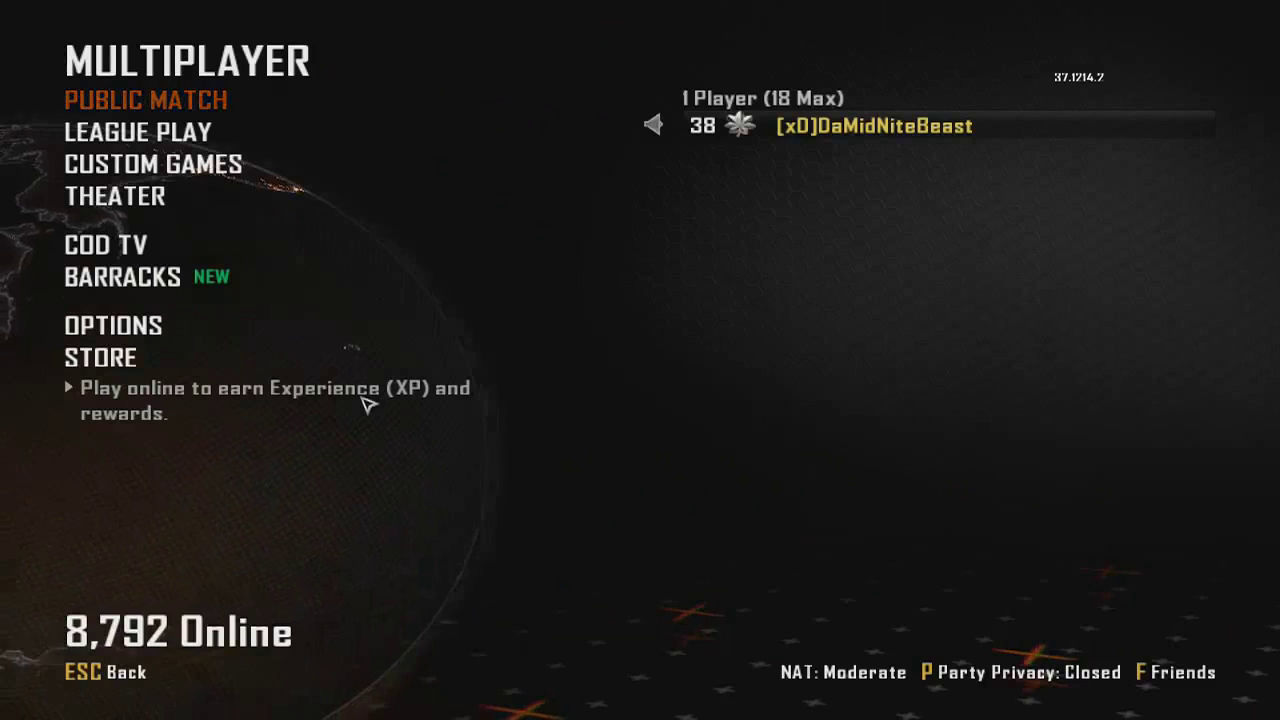
Quit Black Ops II, close Steam Update News, and launch Game Capture HD
key("Escape")
left_click(140, 597)
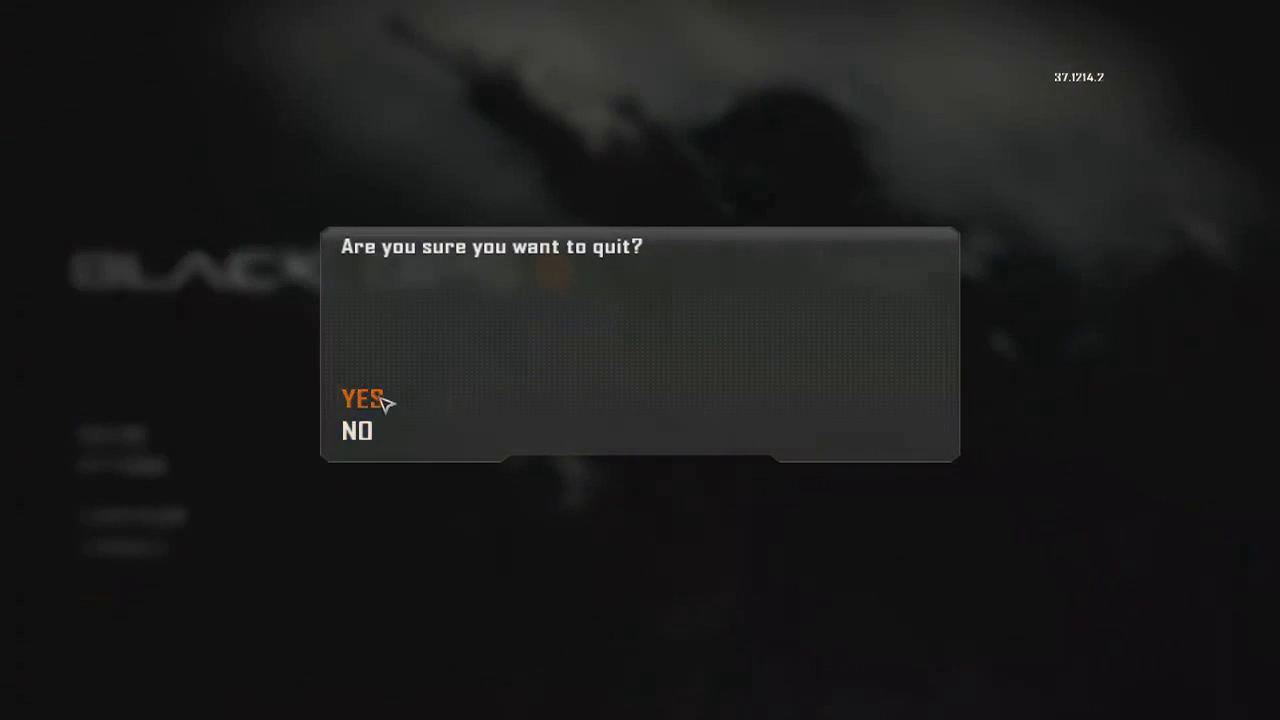
left_click(362, 400)
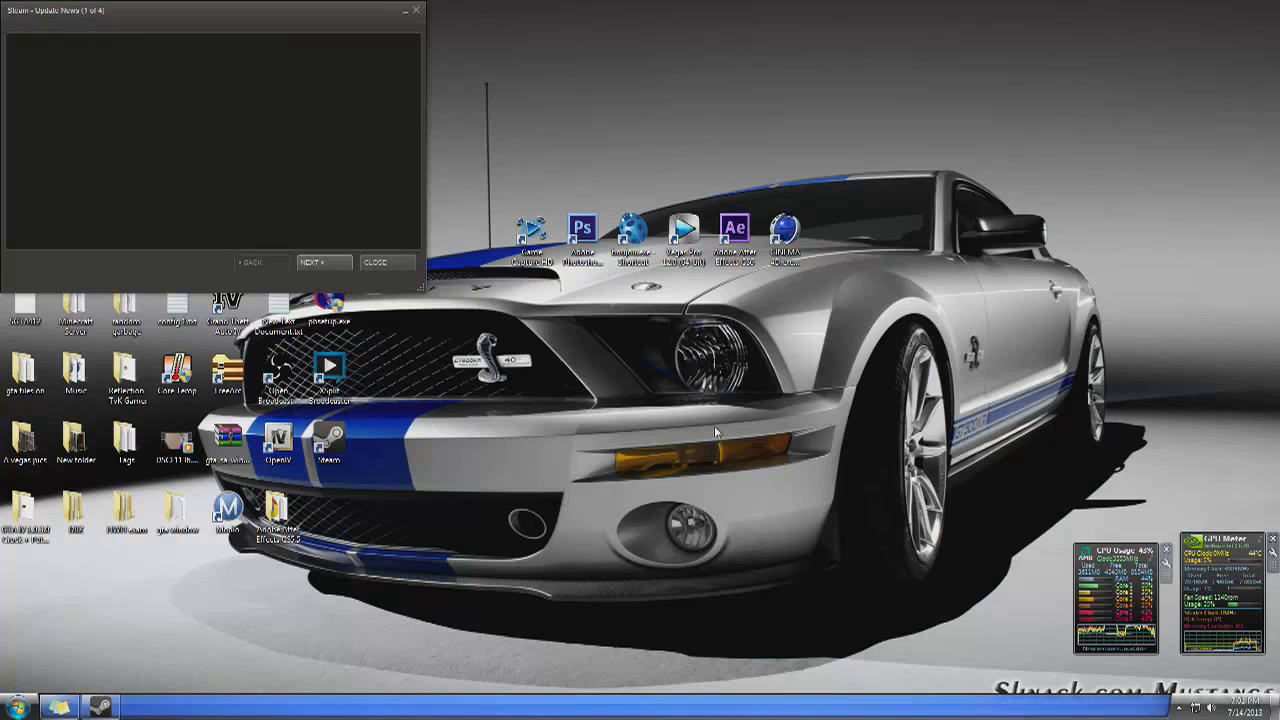
left_click(374, 262)
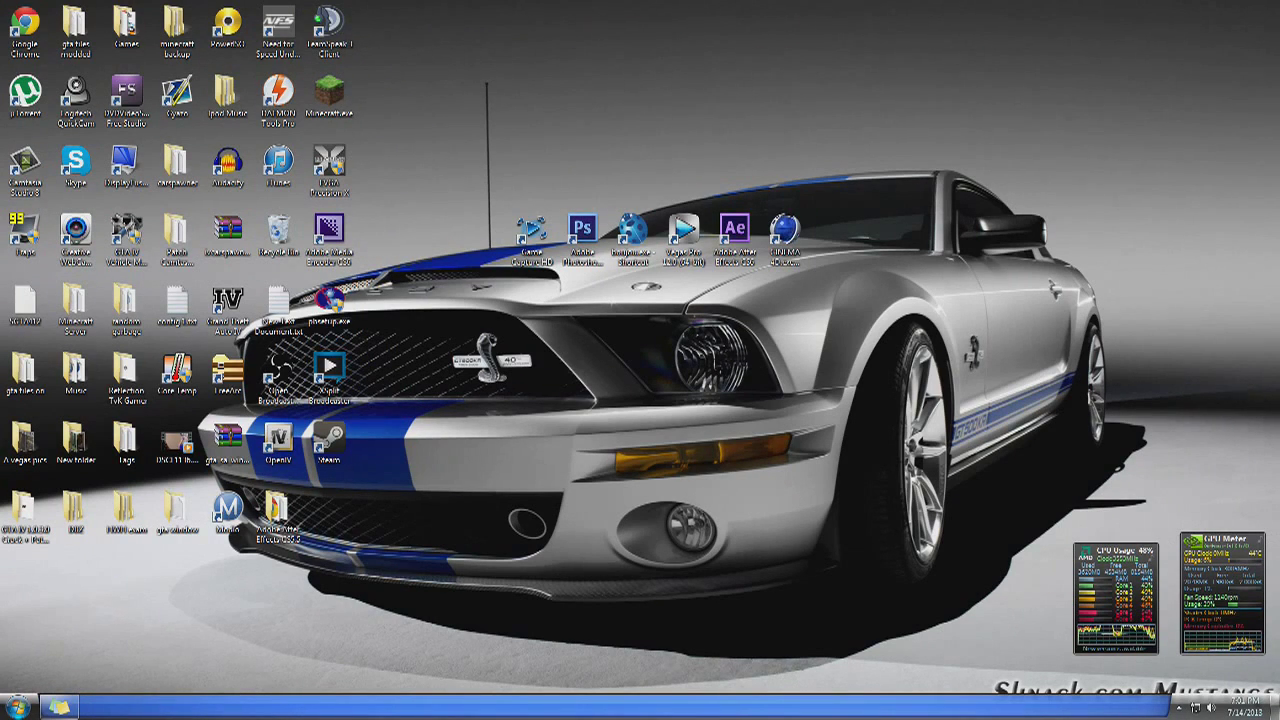
double_click(531, 230)
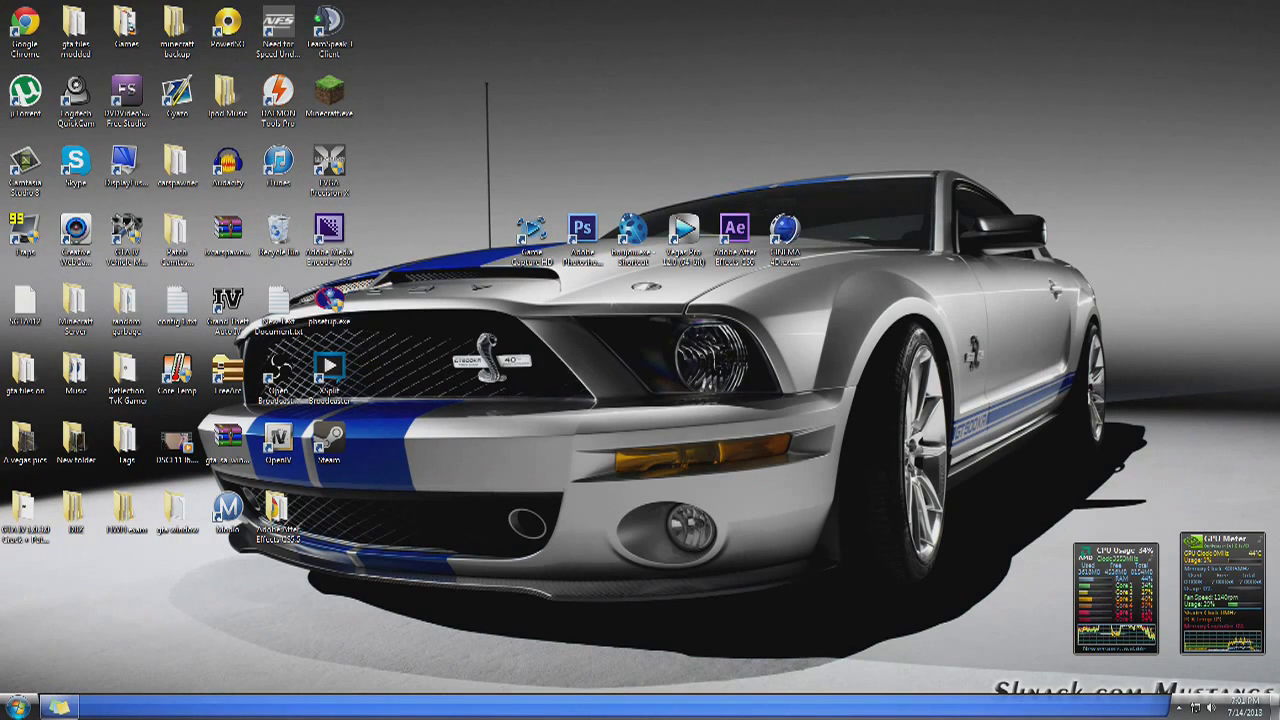